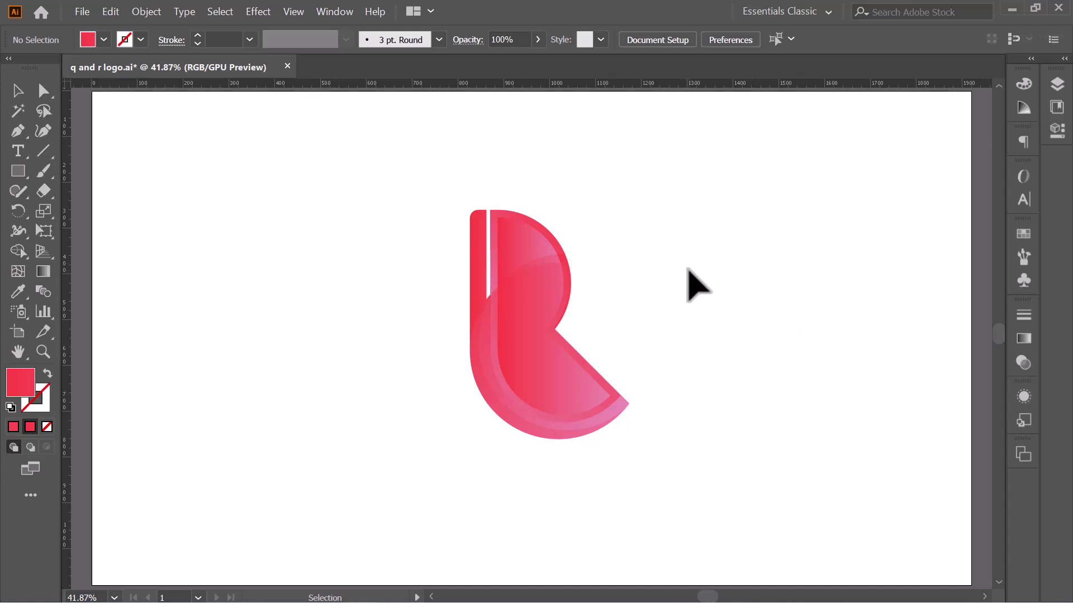
Marquee-select the whole pink gradient R logo and delete it
{"action": "left_click_drag", "start_coordinate": [394, 184], "coordinate": [718, 460]}
{"action": "key", "text": "Delete"}
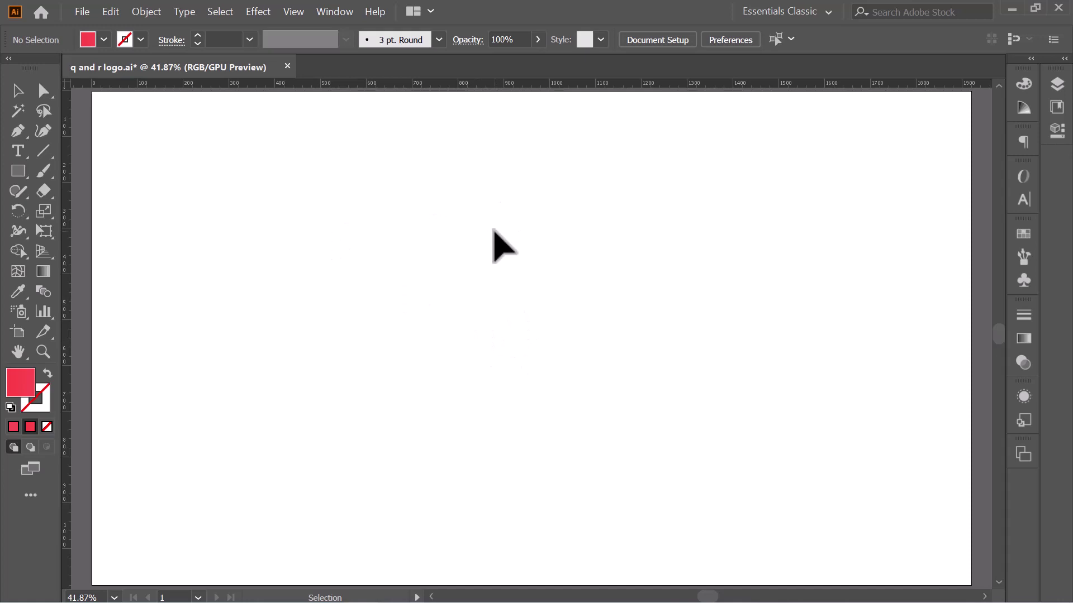
Draw a large circle on the artboard with the Ellipse Tool
{"action": "left_click", "coordinate": [15, 167]}
{"action": "left_click", "coordinate": [85, 213]}
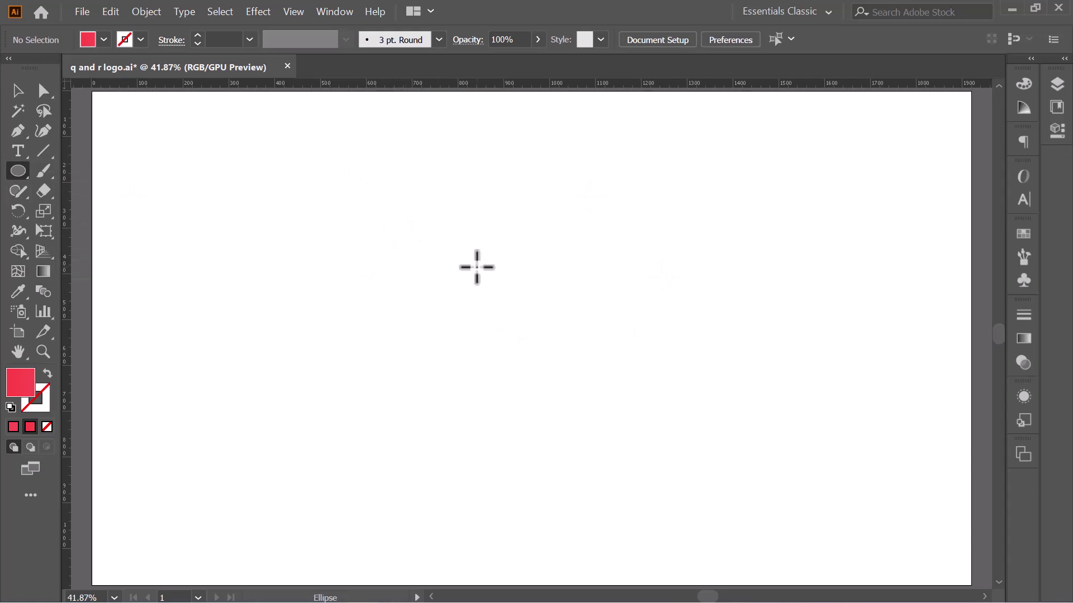
{"action": "left_click_drag", "start_coordinate": [476, 266], "coordinate": [568, 397]}
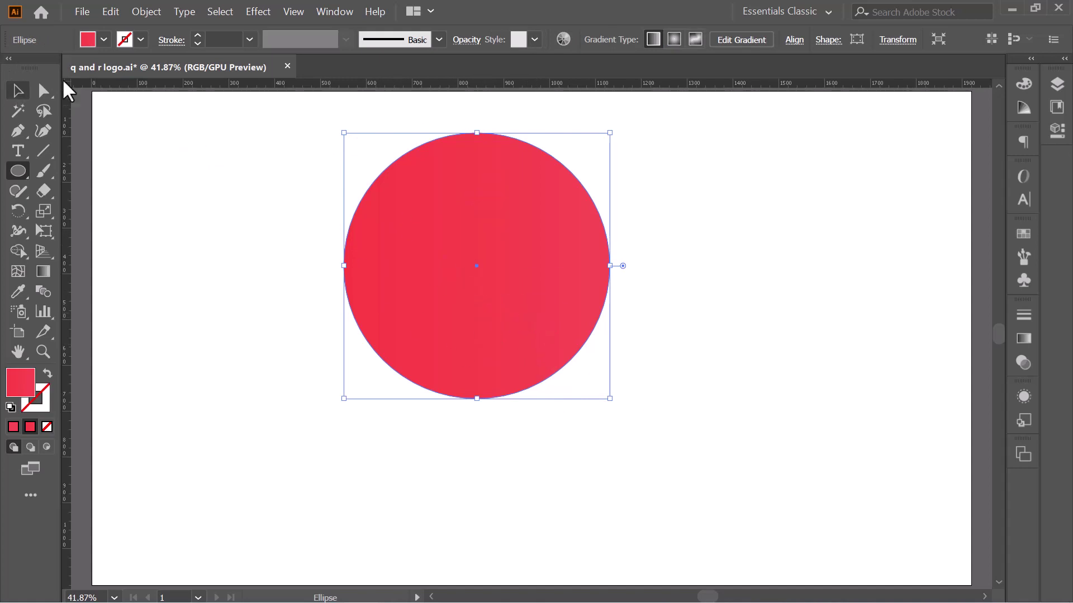
Move the circle down and right, then draw a tall rectangle over its left half
{"action": "left_click", "coordinate": [18, 91]}
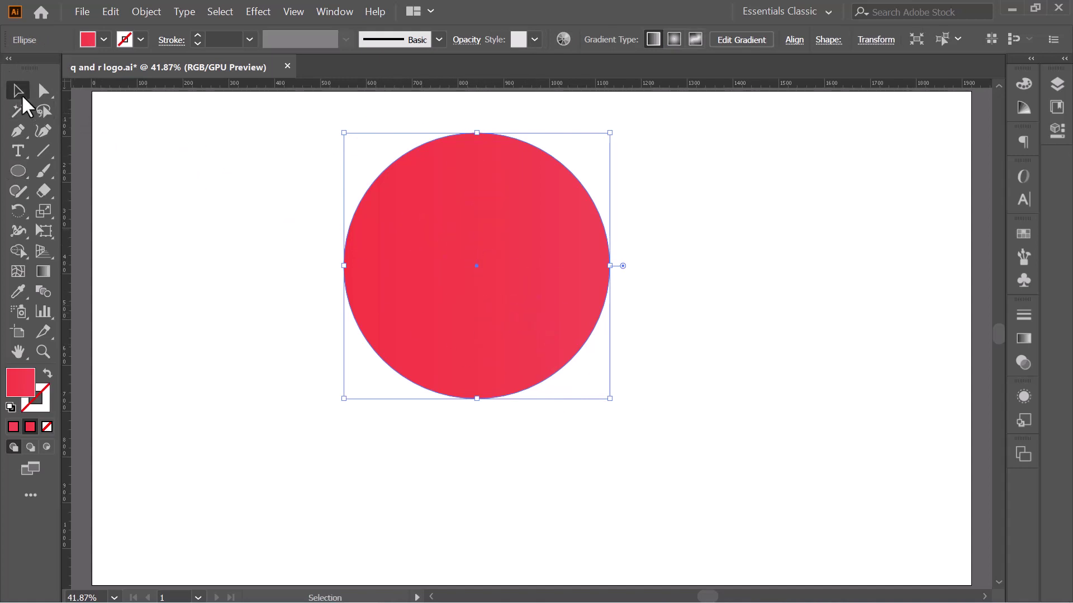
{"action": "left_click_drag", "start_coordinate": [594, 256], "coordinate": [604, 276]}
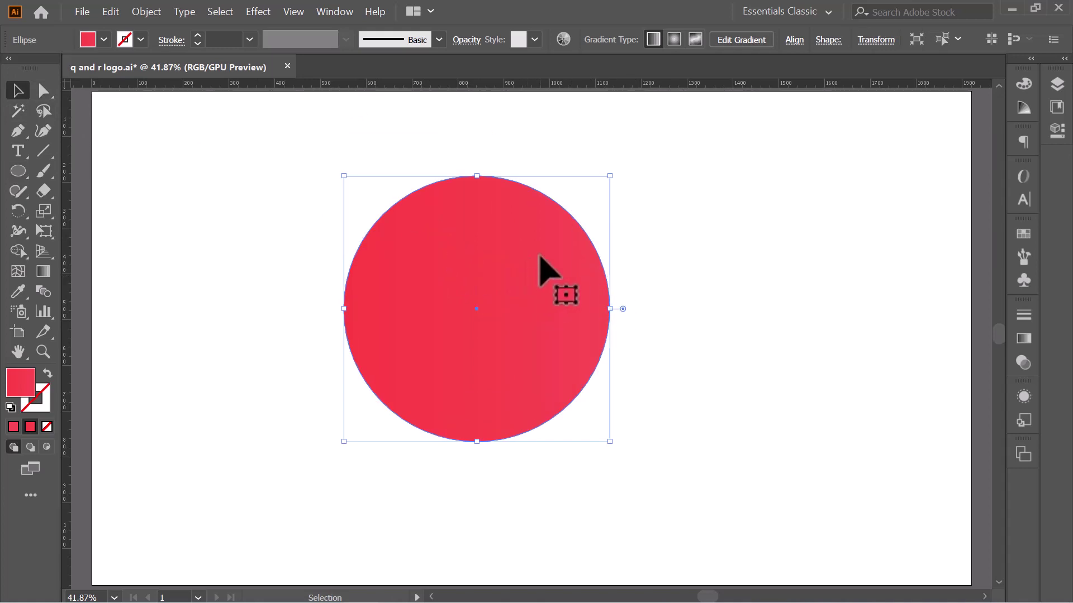
{"action": "left_click_drag", "start_coordinate": [529, 259], "coordinate": [571, 258]}
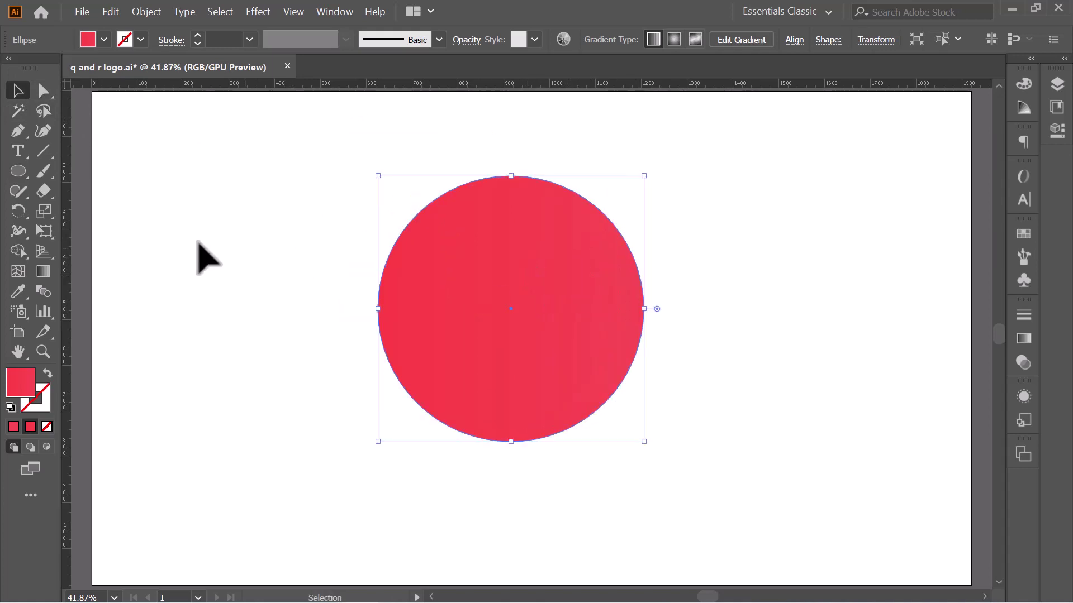
{"action": "left_click", "coordinate": [8, 173]}
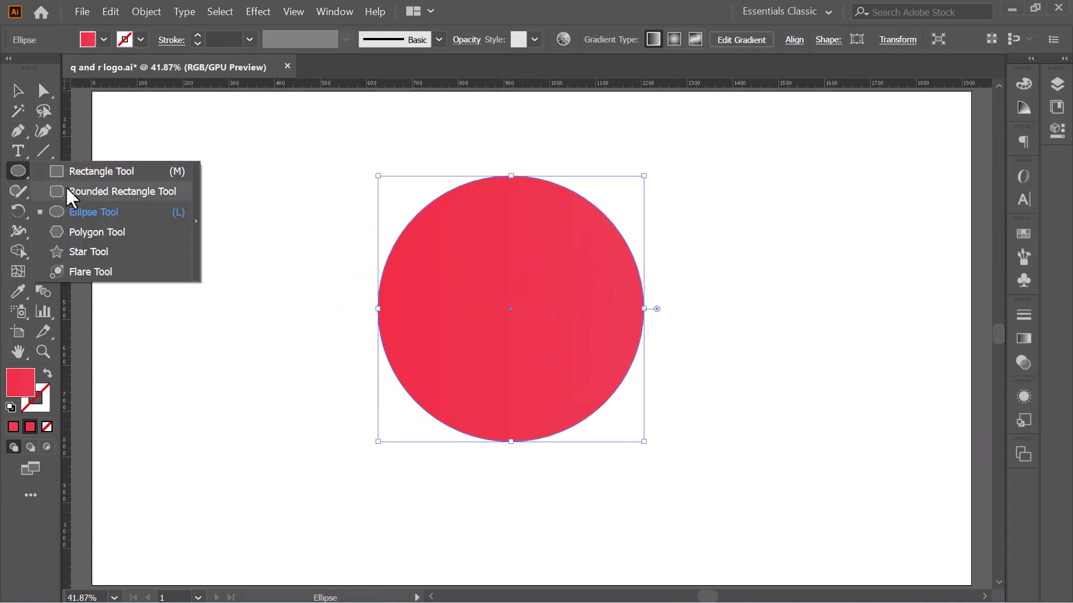
{"action": "left_click_drag", "start_coordinate": [5, 172], "coordinate": [62, 175]}
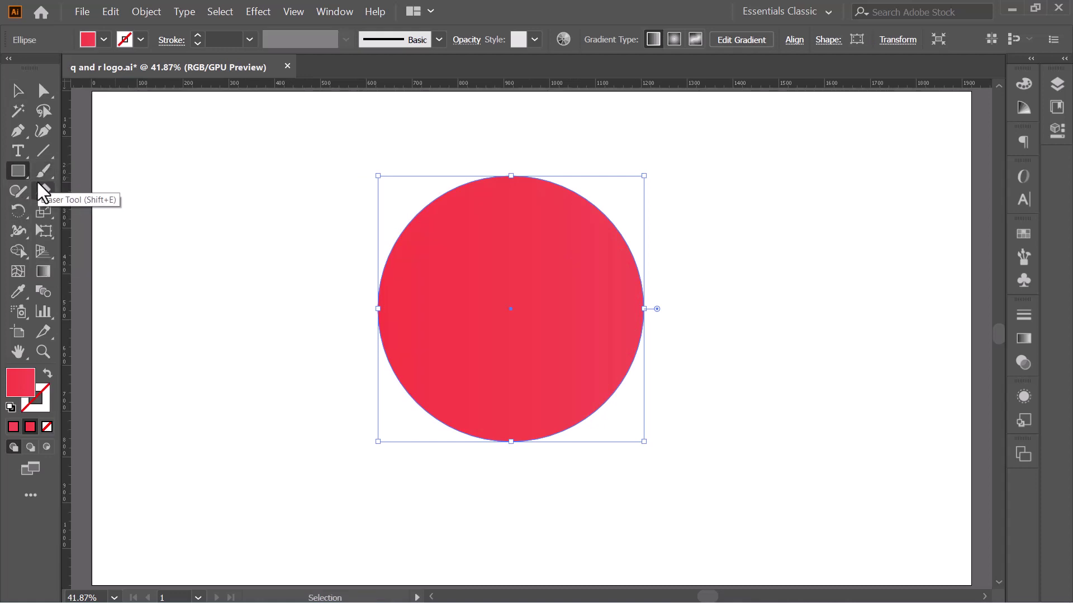
{"action": "mouse_move", "coordinate": [279, 155]}
{"action": "left_mouse_down"}
{"action": "mouse_move", "coordinate": [527, 437]}
{"action": "mouse_move", "coordinate": [508, 460]}
{"action": "left_mouse_up"}
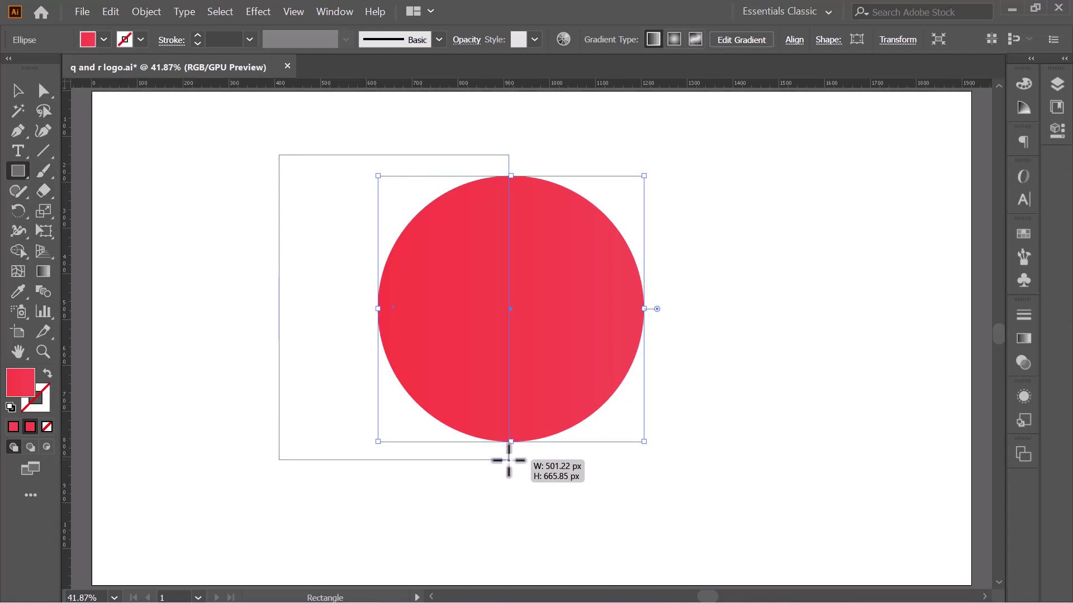
{"action": "left_click_drag", "start_coordinate": [508, 460], "coordinate": [510, 460]}
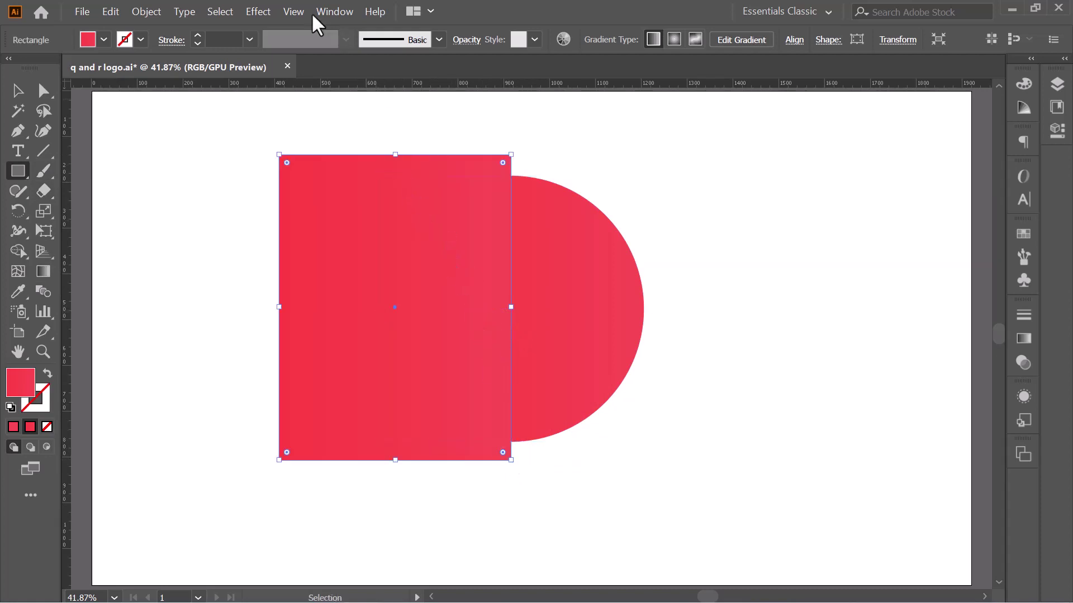
Toggle Smart Guides and select both the rectangle and the circle
{"action": "left_click", "coordinate": [293, 11]}
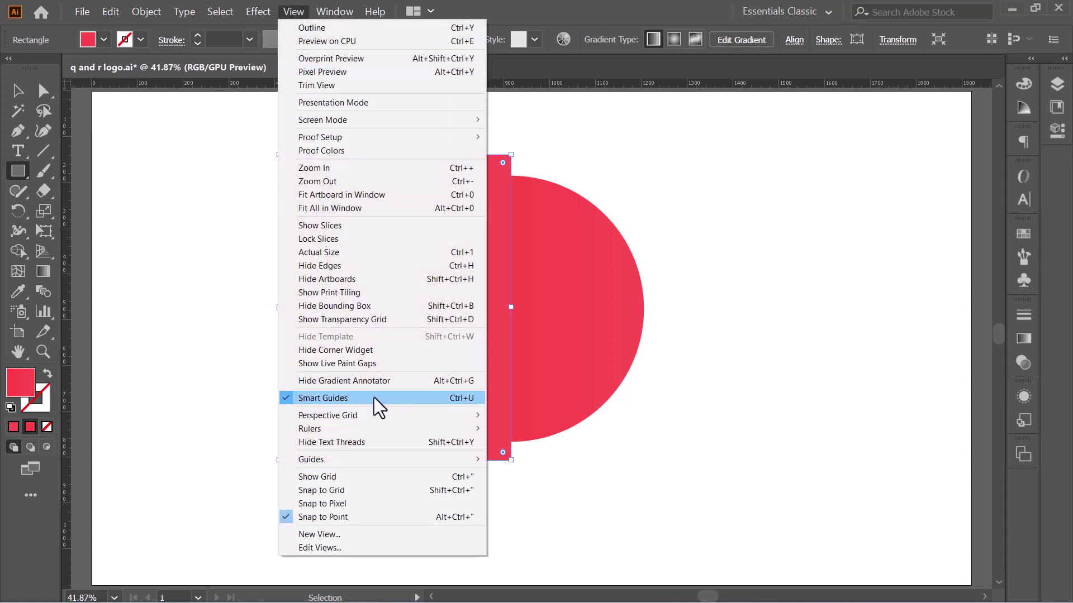
{"action": "left_click", "coordinate": [357, 397]}
{"action": "left_click", "coordinate": [250, 312]}
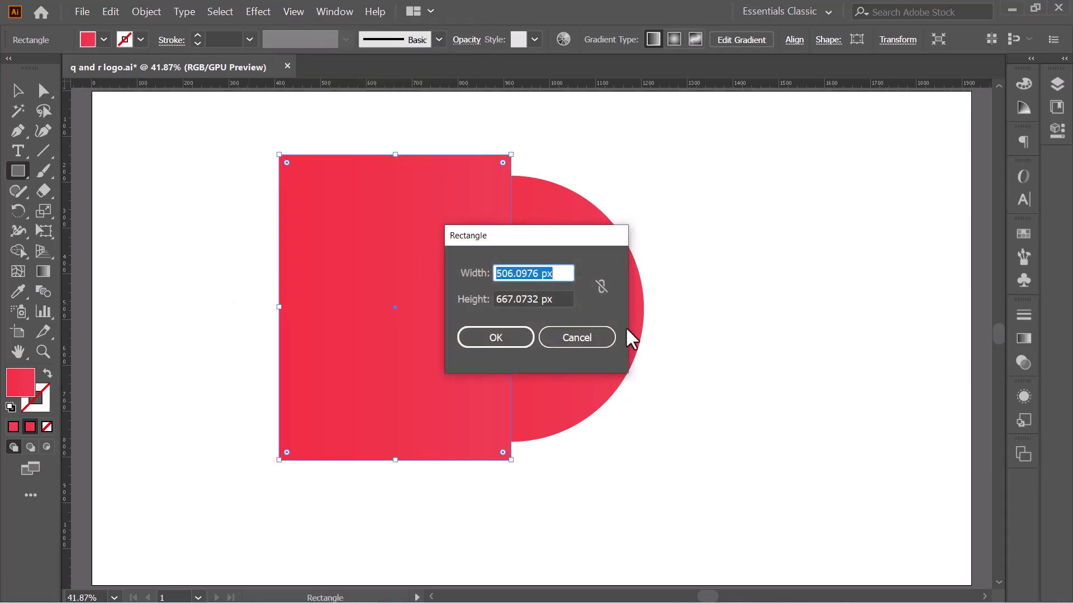
{"action": "left_click", "coordinate": [594, 338]}
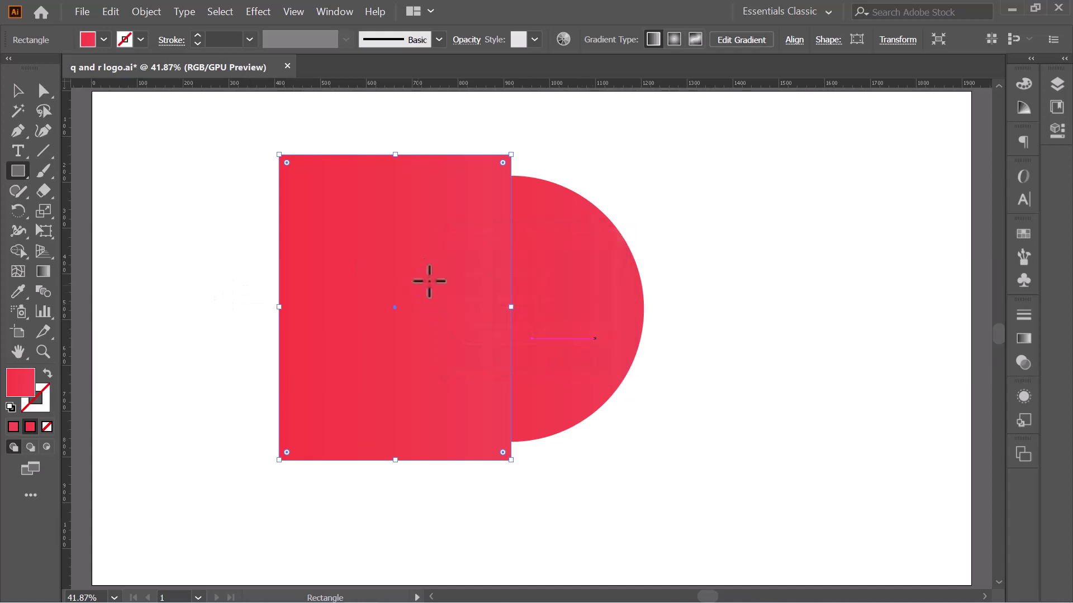
{"action": "left_click", "coordinate": [303, 1]}
{"action": "left_click", "coordinate": [303, 2]}
{"action": "left_click", "coordinate": [26, 88]}
{"action": "left_click_drag", "start_coordinate": [235, 159], "coordinate": [778, 443]}
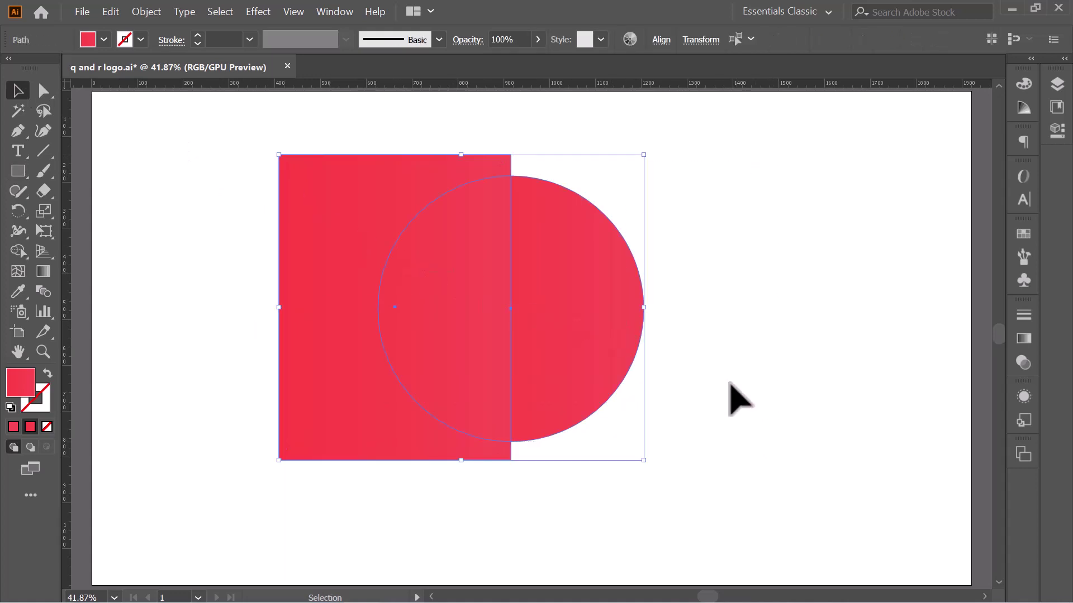
Try Pathfinder's Minus Front on the rectangle and circle, then undo it
{"action": "left_click", "coordinate": [331, 12]}
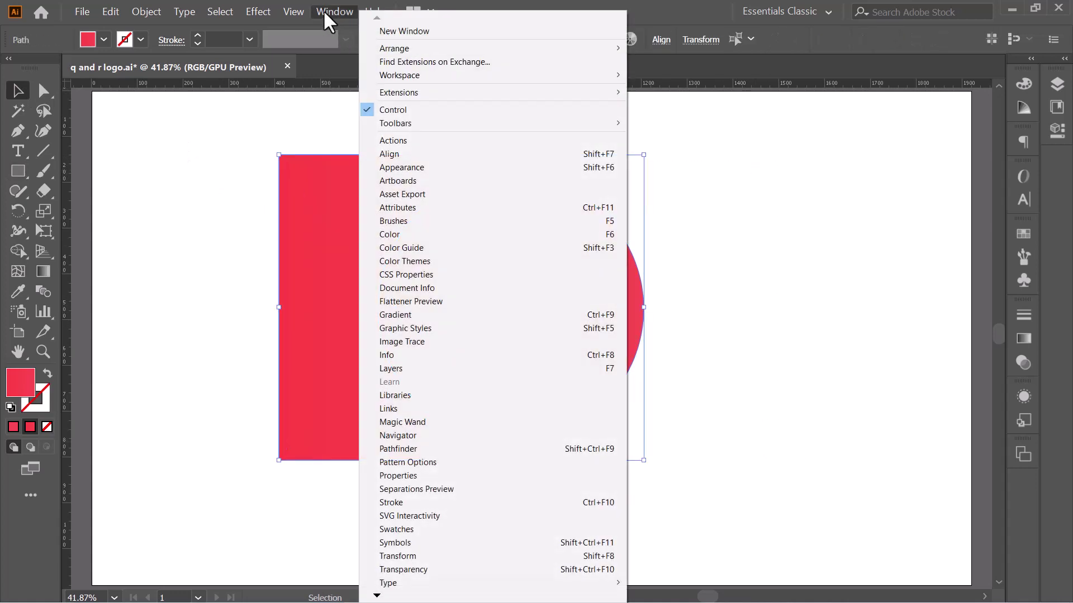
{"action": "left_click", "coordinate": [434, 450]}
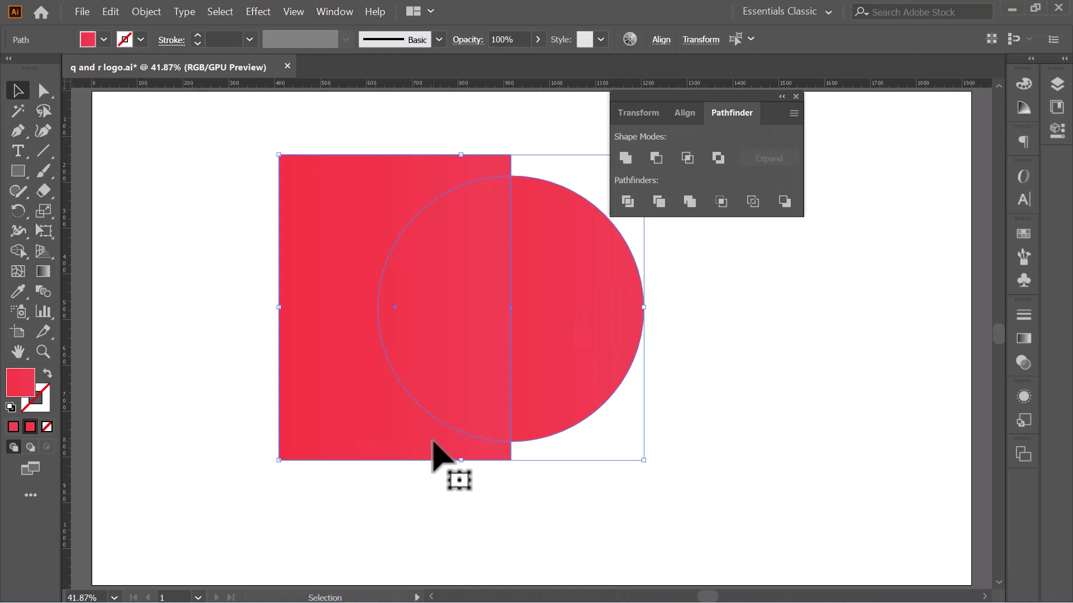
{"action": "left_click", "coordinate": [654, 158]}
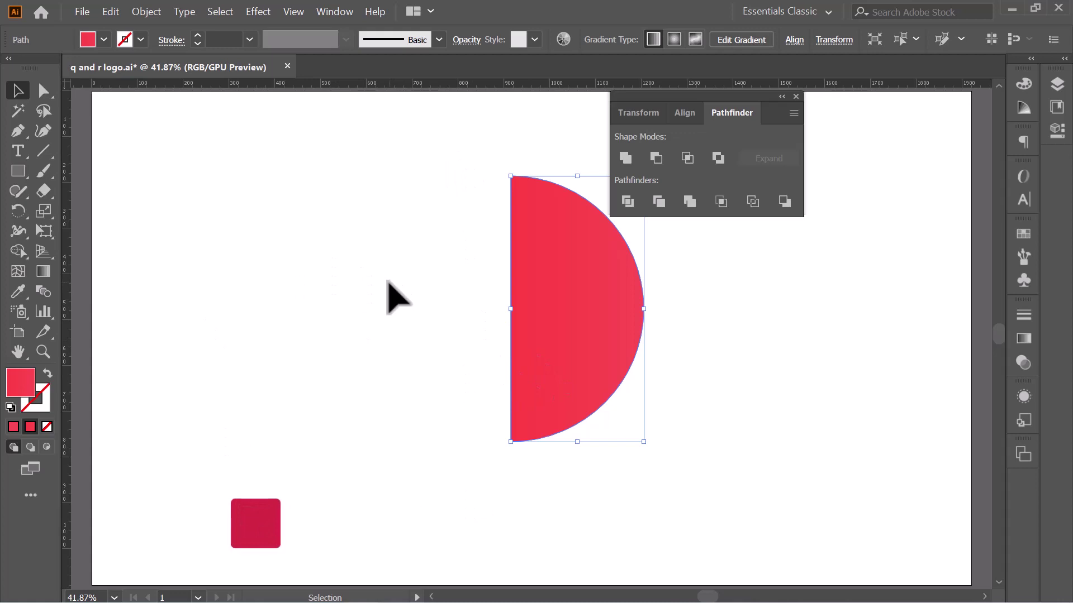
{"action": "key", "text": "ctrl+z"}
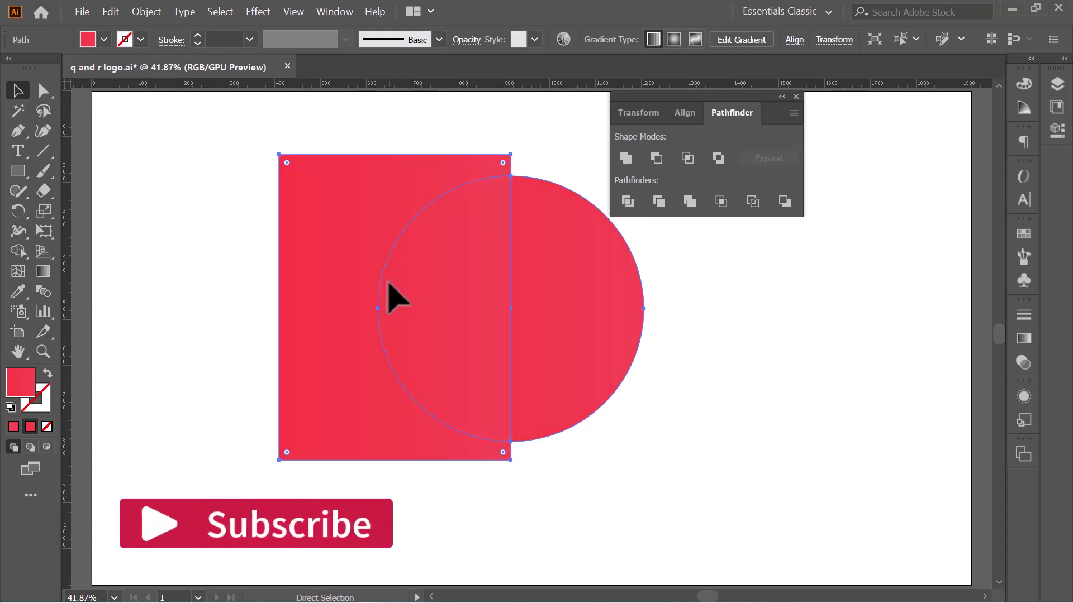
Delete the rectangle and the circle's left part with the Shape Builder Tool
{"action": "left_click", "coordinate": [249, 144]}
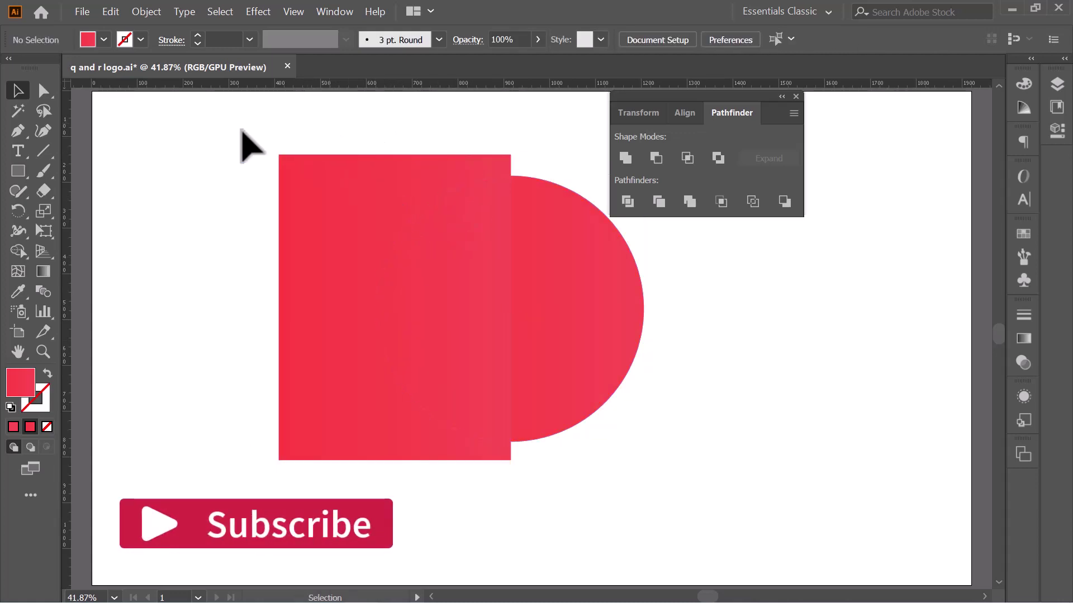
{"action": "mouse_move", "coordinate": [241, 129]}
{"action": "left_mouse_down"}
{"action": "mouse_move", "coordinate": [683, 431]}
{"action": "mouse_move", "coordinate": [688, 447]}
{"action": "left_mouse_up"}
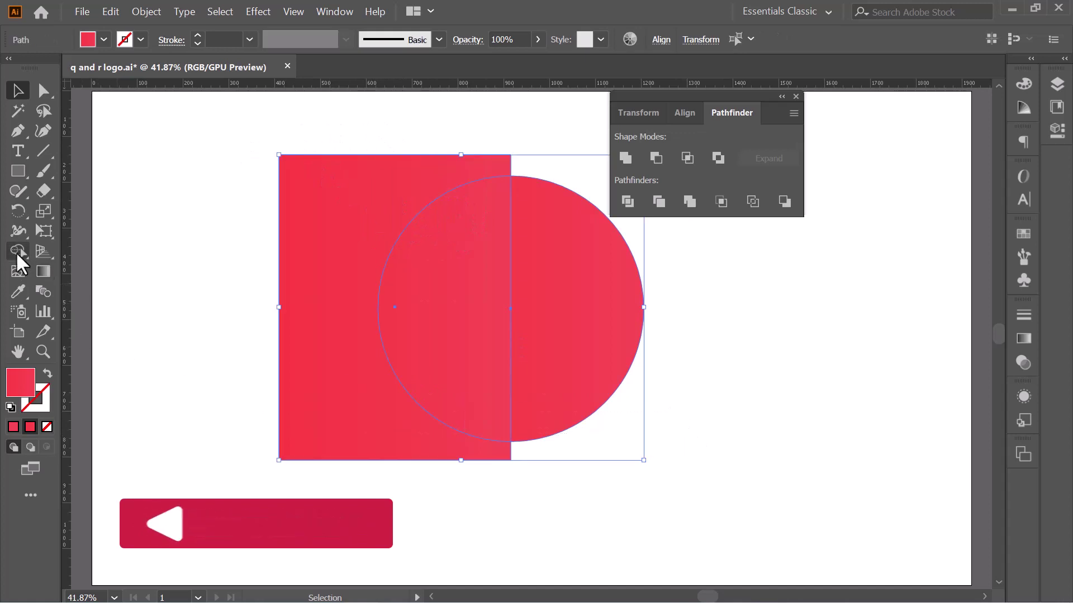
{"action": "left_click", "coordinate": [17, 250]}
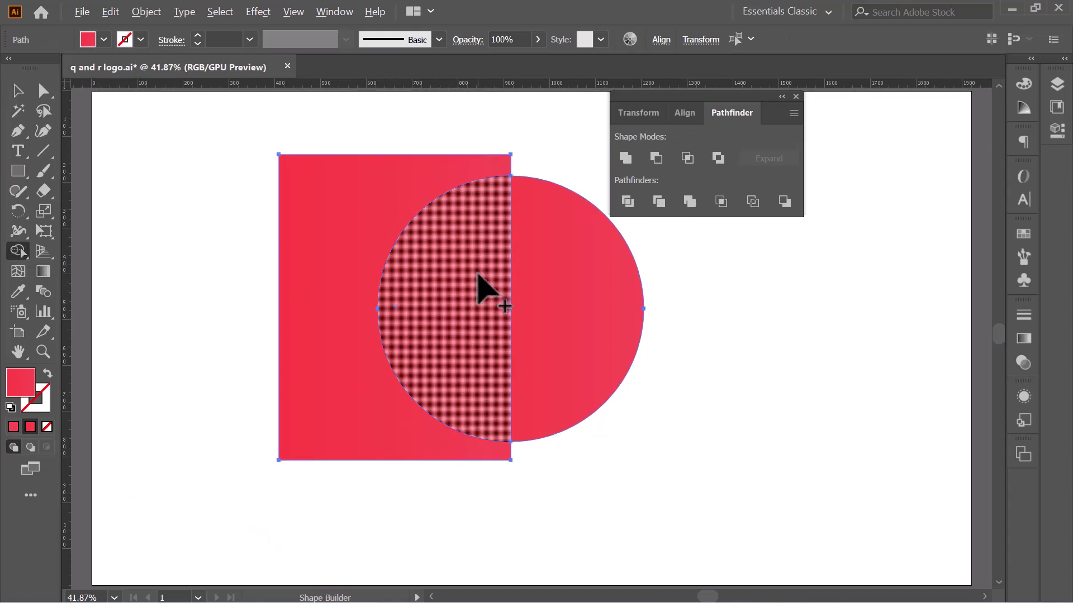
{"action": "left_click_drag", "start_coordinate": [478, 275], "coordinate": [347, 288]}
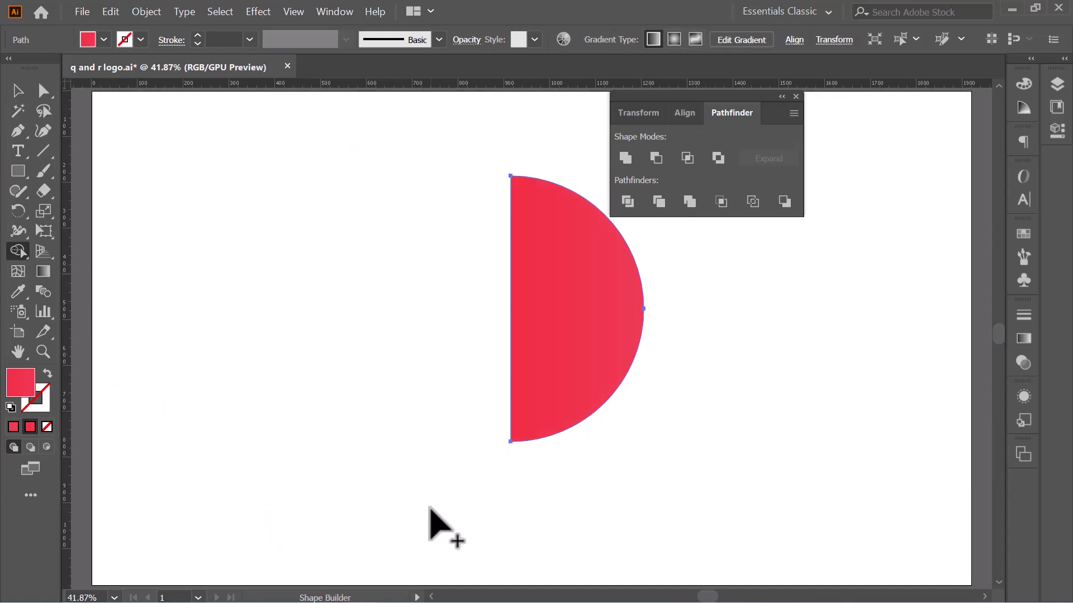
{"action": "left_click", "coordinate": [795, 97]}
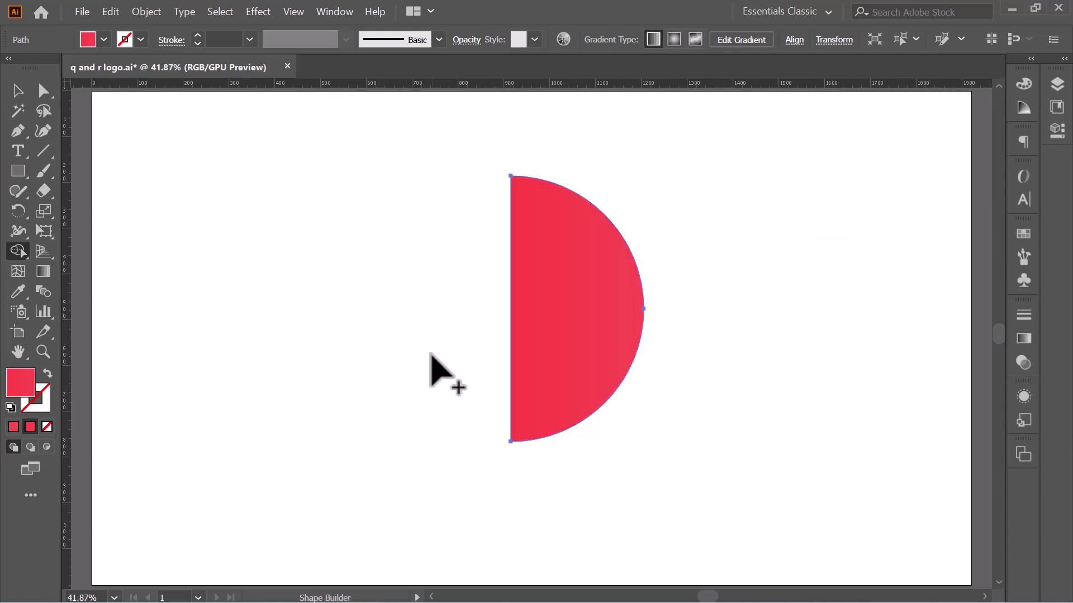
Shrink the half-circle, duplicate it, rotate the copy 180°, and place it underneath
{"action": "left_click", "coordinate": [17, 91]}
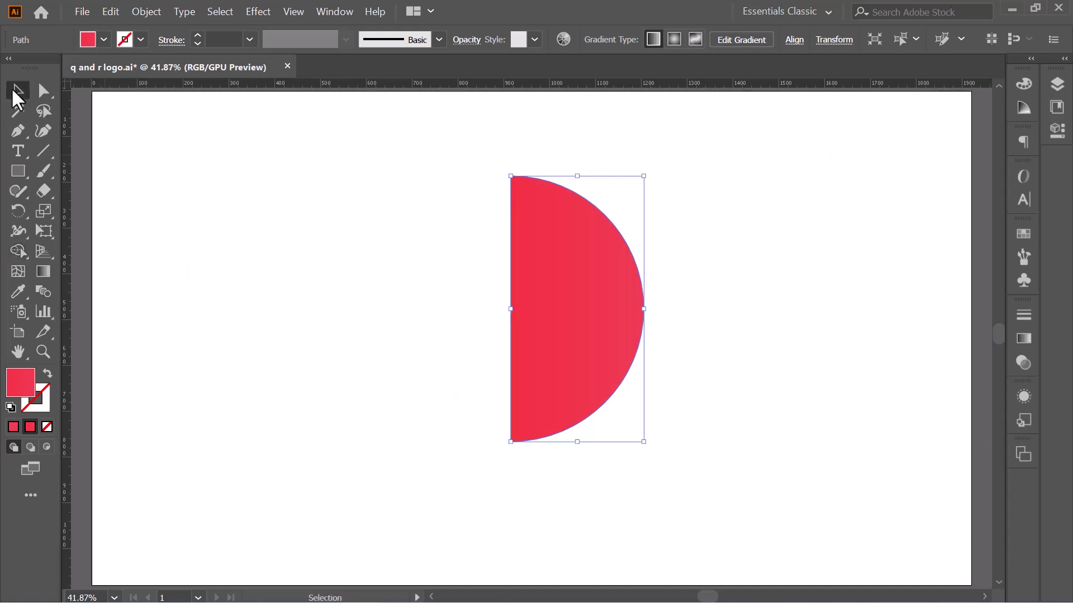
{"action": "left_click_drag", "start_coordinate": [615, 318], "coordinate": [510, 284]}
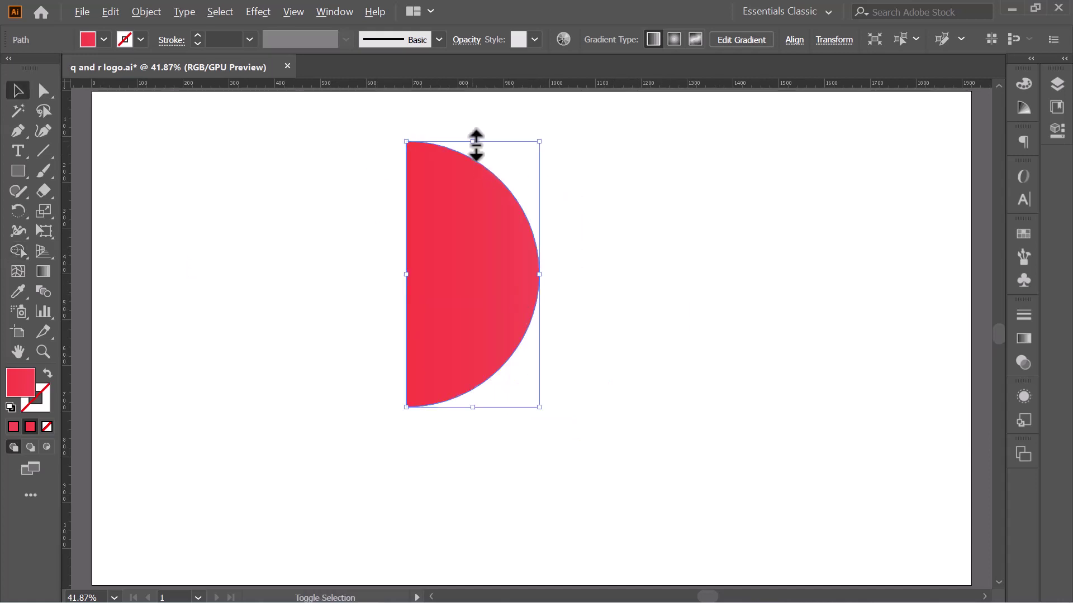
{"action": "left_click_drag", "start_coordinate": [476, 144], "coordinate": [472, 183]}
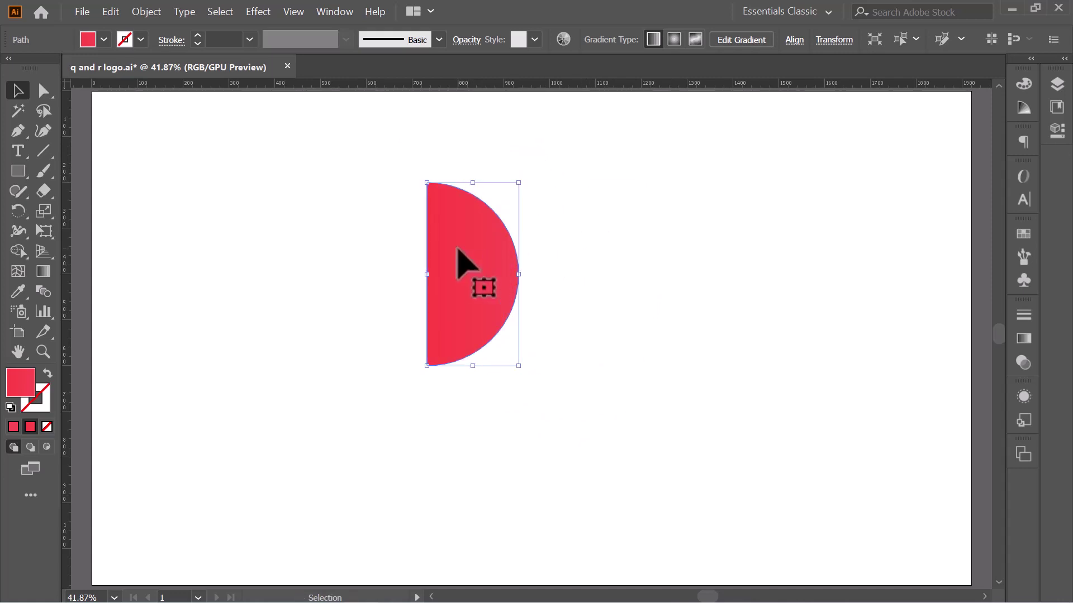
{"action": "left_click_drag", "start_coordinate": [471, 250], "coordinate": [518, 252]}
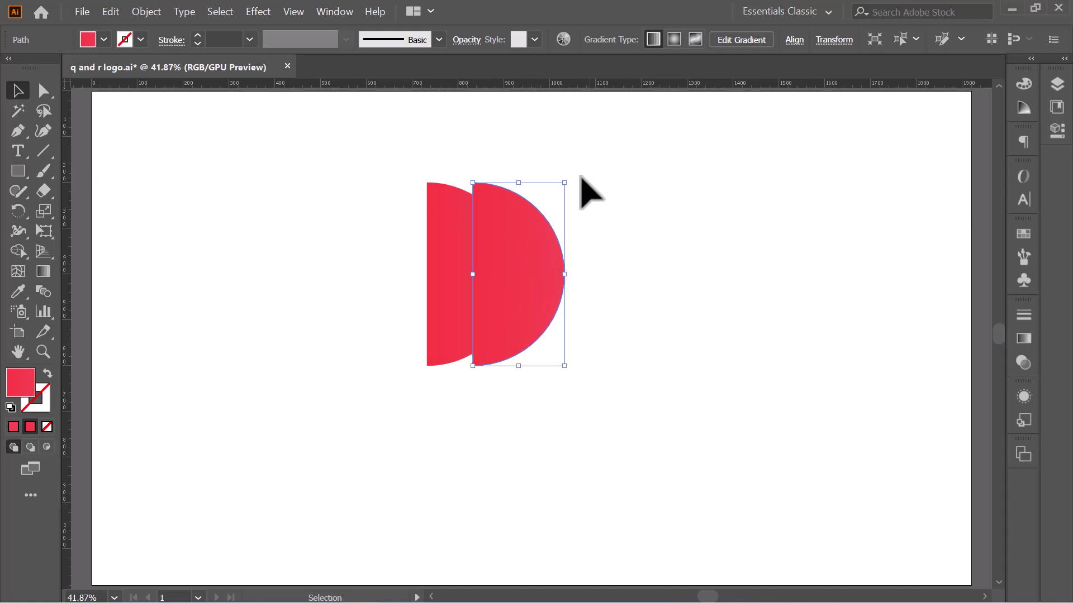
{"action": "left_click_drag", "start_coordinate": [566, 173], "coordinate": [468, 373]}
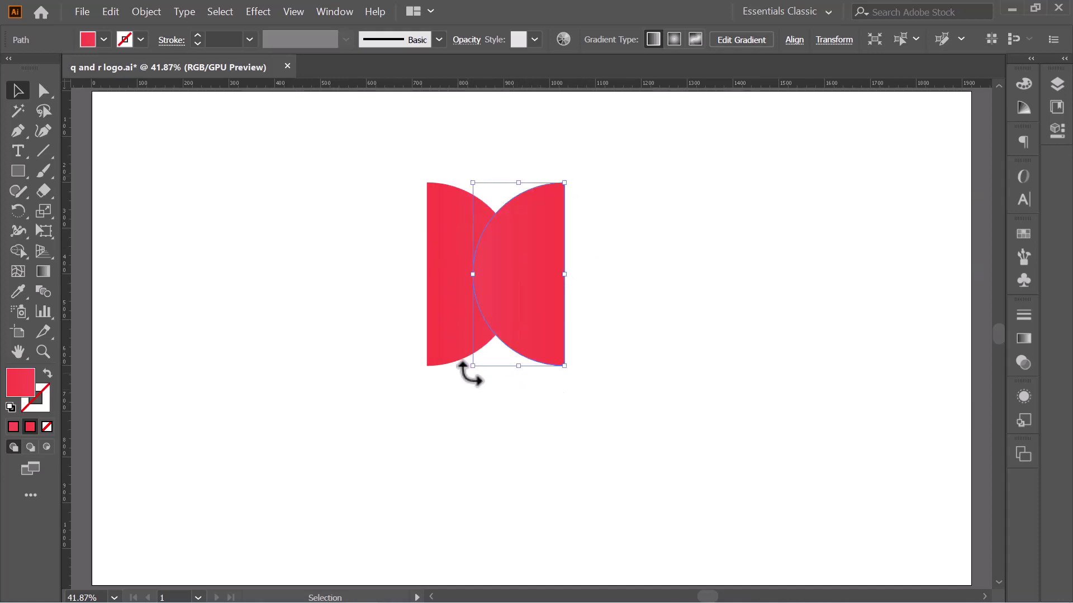
{"action": "mouse_move", "coordinate": [525, 318]}
{"action": "left_mouse_down"}
{"action": "mouse_move", "coordinate": [501, 416]}
{"action": "mouse_move", "coordinate": [492, 376]}
{"action": "mouse_move", "coordinate": [503, 391]}
{"action": "left_mouse_up"}
{"action": "left_click", "coordinate": [558, 385]}
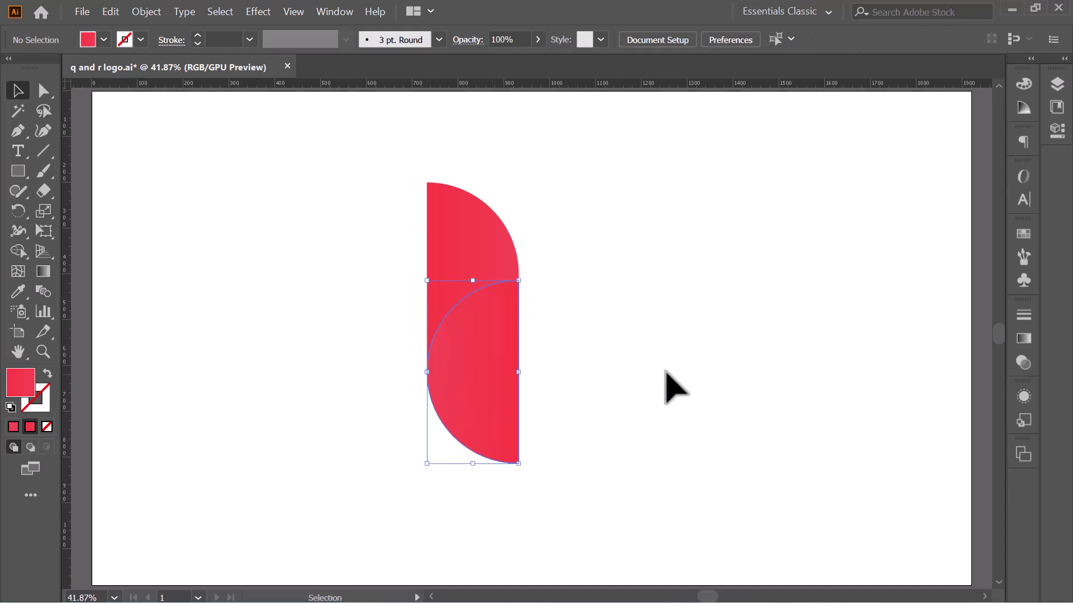
Rotate the lower half-circle about 225° and position it under the bowl as the leg
{"action": "key", "text": "ctrl+1"}
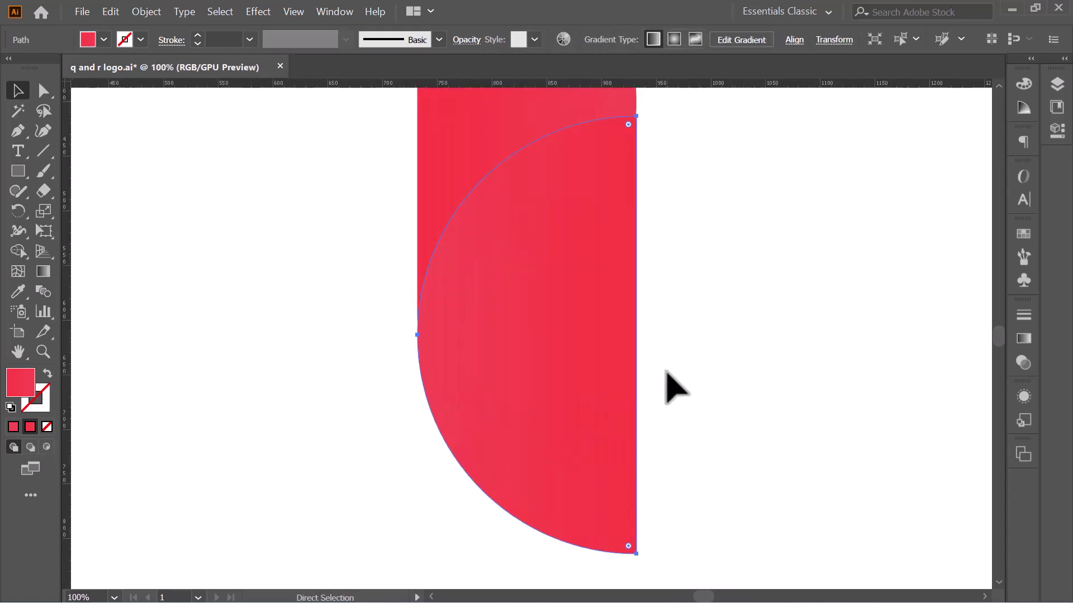
{"action": "key", "text": "v"}
{"action": "left_click_drag", "start_coordinate": [584, 290], "coordinate": [575, 359]}
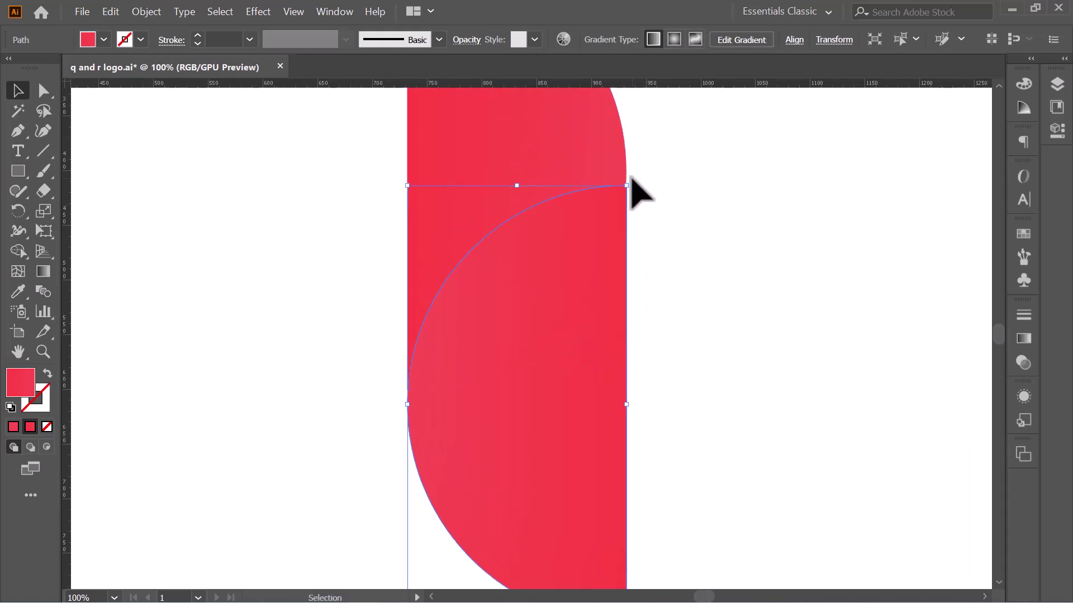
{"action": "left_click_drag", "start_coordinate": [630, 184], "coordinate": [448, 193]}
{"action": "mouse_move", "coordinate": [553, 391]}
{"action": "left_mouse_down"}
{"action": "mouse_move", "coordinate": [693, 438]}
{"action": "mouse_move", "coordinate": [606, 444]}
{"action": "mouse_move", "coordinate": [588, 431]}
{"action": "left_mouse_up"}
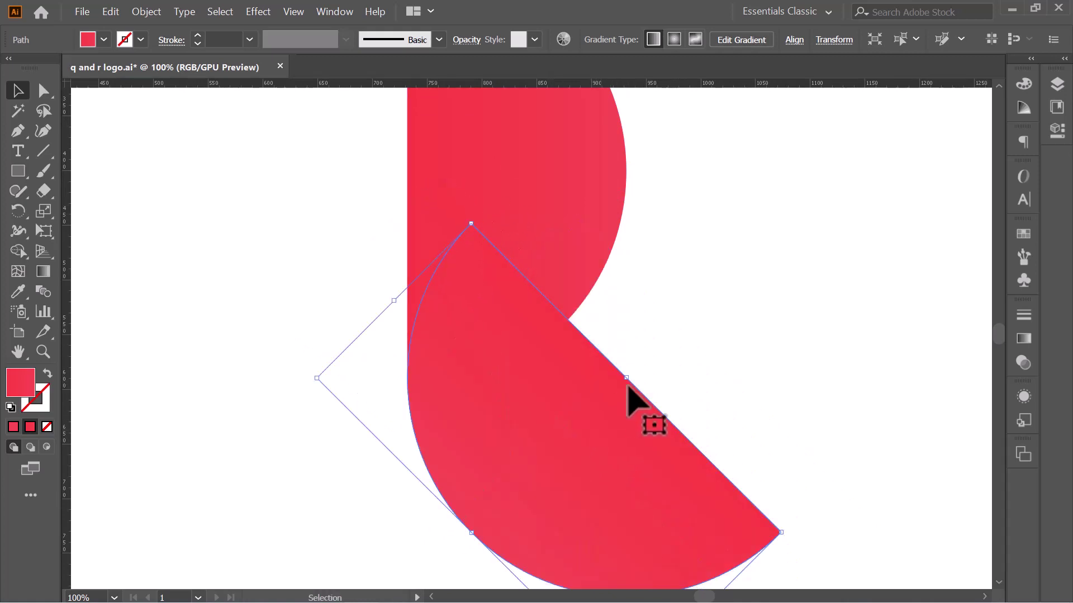
{"action": "left_click", "coordinate": [699, 328]}
Unite the bowl and diagonal leg half-circles with the Shape Builder into one R path
{"action": "key", "text": "ctrl+minus"}
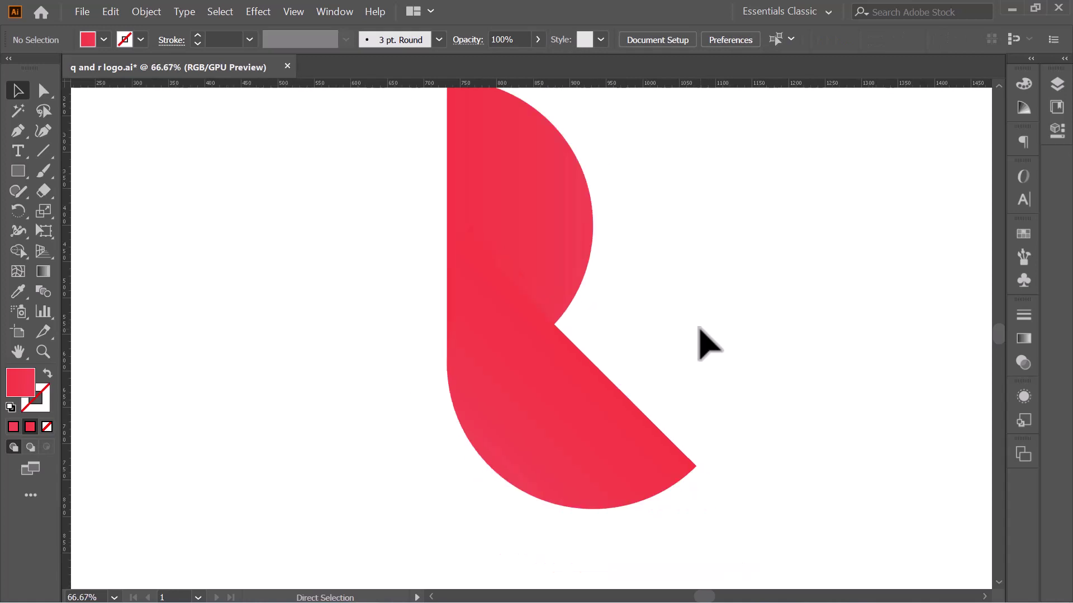
{"action": "key", "text": "ctrl+minus"}
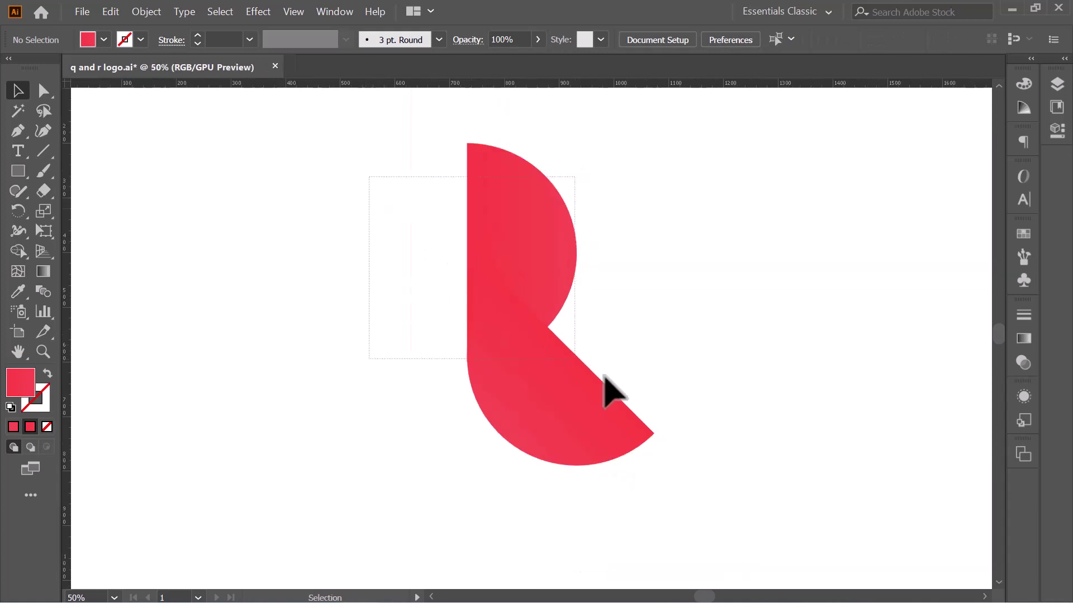
{"action": "left_click_drag", "start_coordinate": [366, 179], "coordinate": [663, 491]}
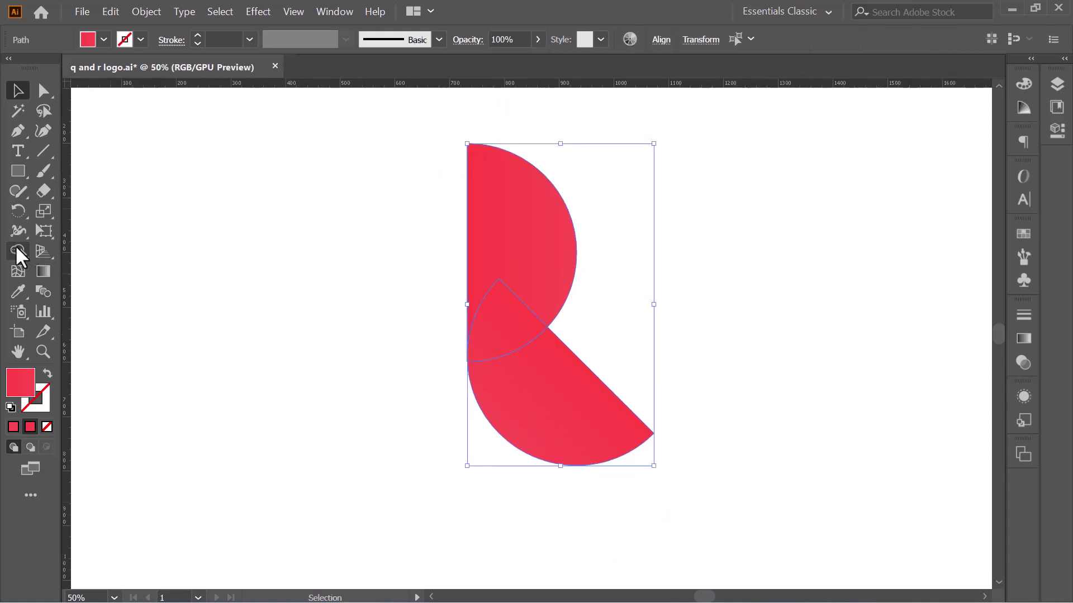
{"action": "left_click", "coordinate": [17, 252]}
{"action": "mouse_move", "coordinate": [519, 216]}
{"action": "left_mouse_down"}
{"action": "mouse_move", "coordinate": [519, 393]}
{"action": "mouse_move", "coordinate": [636, 419]}
{"action": "left_mouse_up"}
{"action": "left_click", "coordinate": [17, 90]}
{"action": "left_click", "coordinate": [563, 237]}
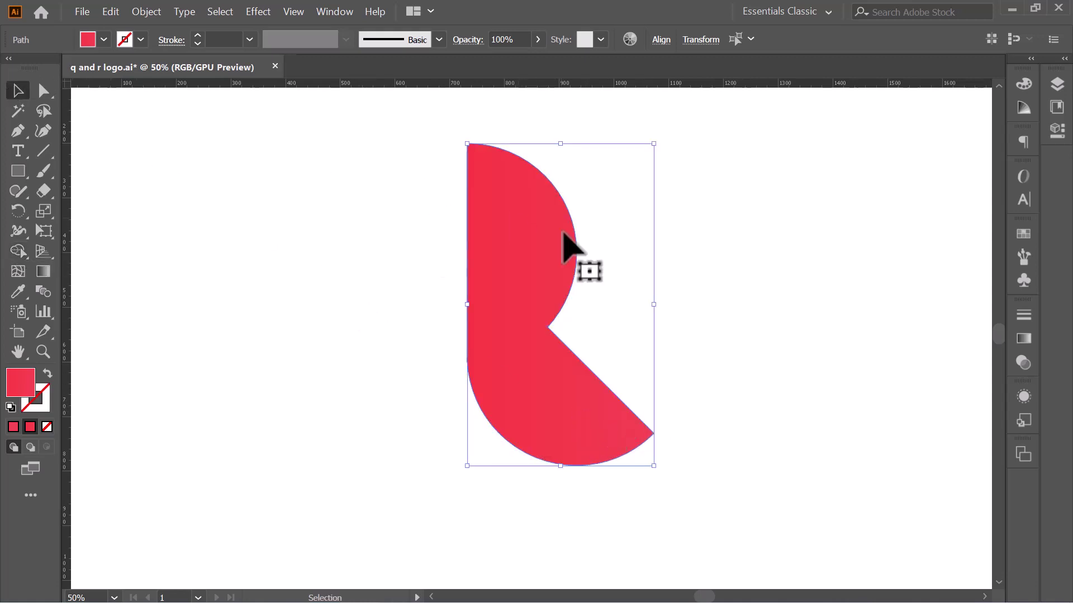
{"action": "left_click", "coordinate": [325, 213]}
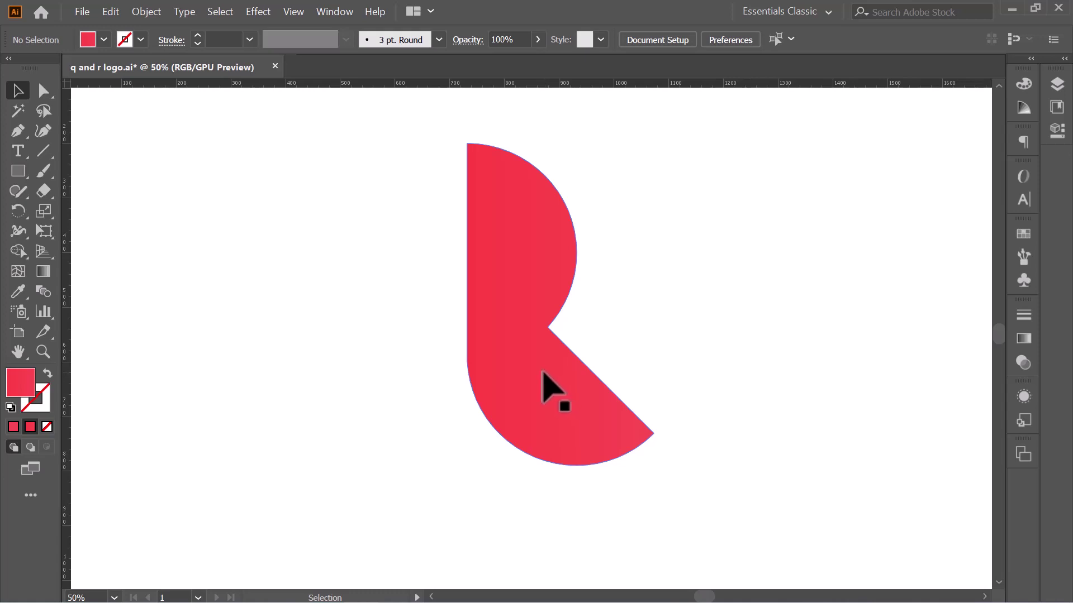
{"action": "left_click", "coordinate": [530, 267]}
Apply a 15 px Offset Path effect to the R, then expand its appearance
{"action": "key", "text": "a"}
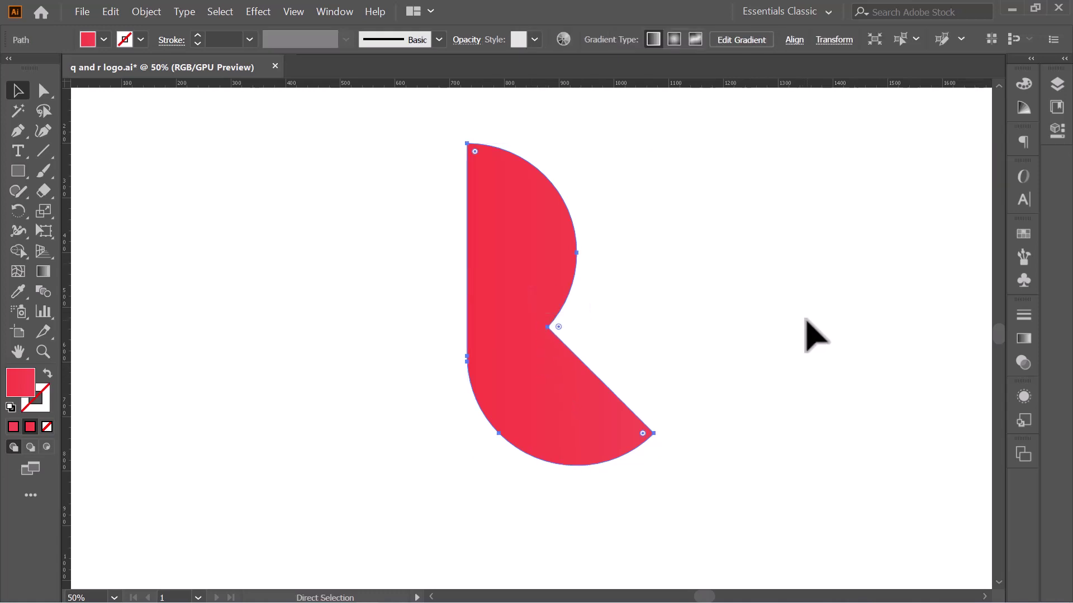
{"action": "key", "text": "v"}
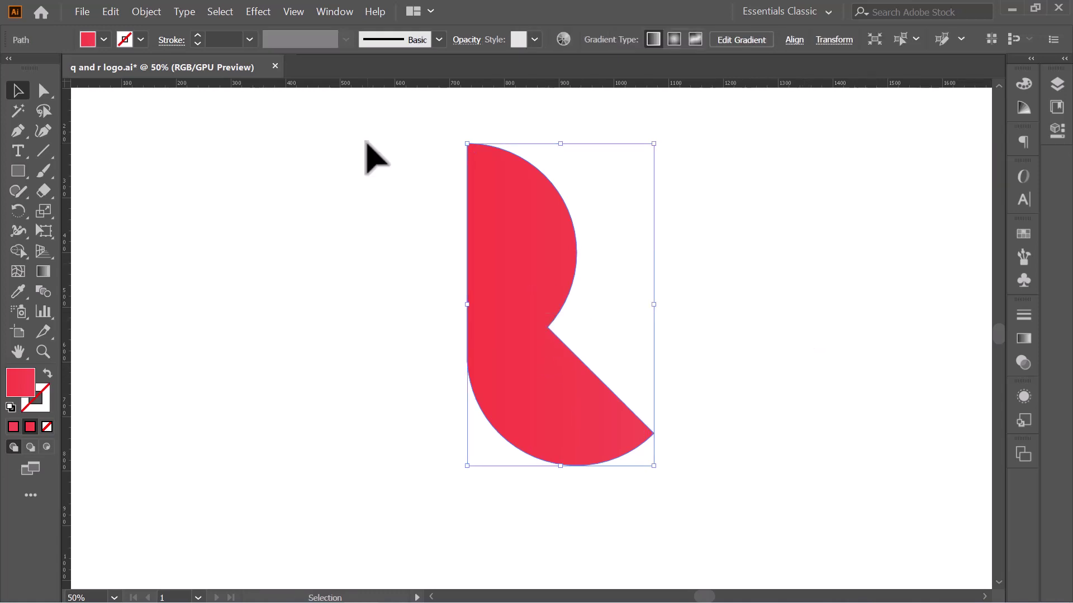
{"action": "left_click", "coordinate": [251, 10]}
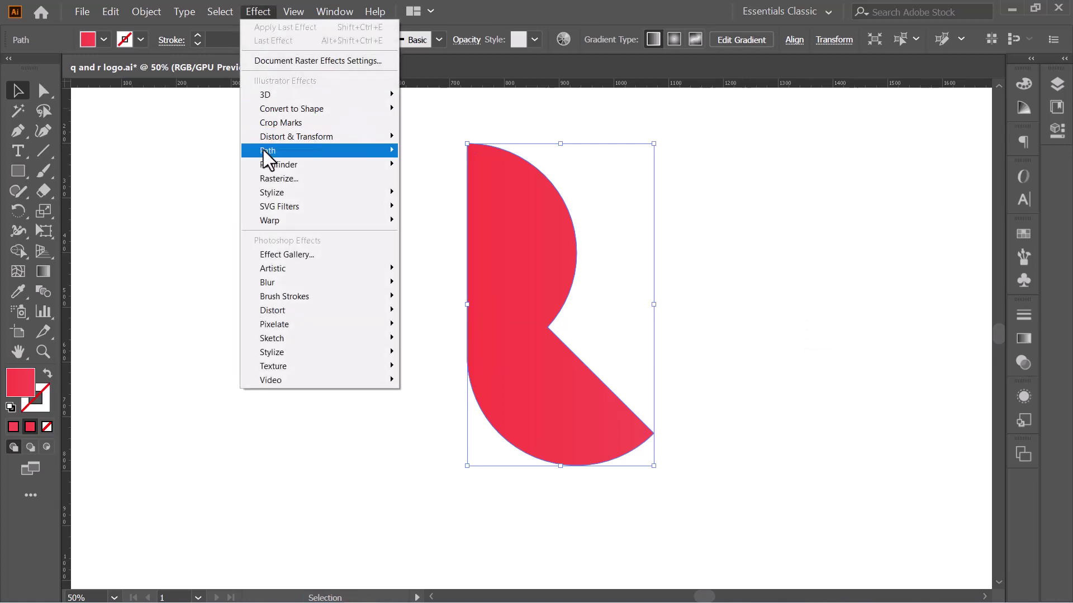
{"action": "mouse_move", "coordinate": [276, 149]}
{"action": "left_click", "coordinate": [433, 148]}
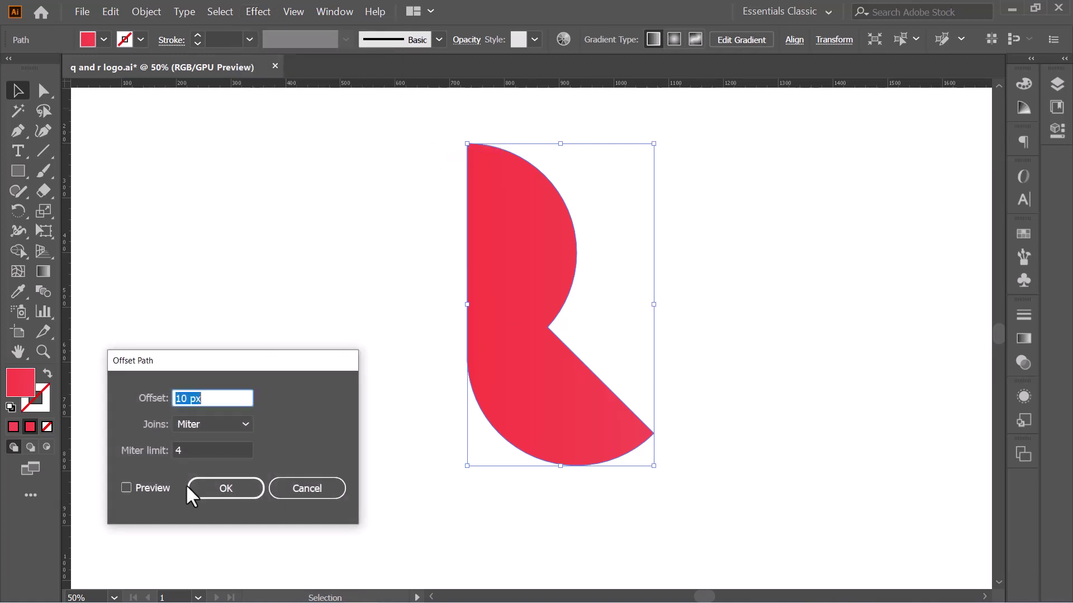
{"action": "left_click", "coordinate": [126, 488]}
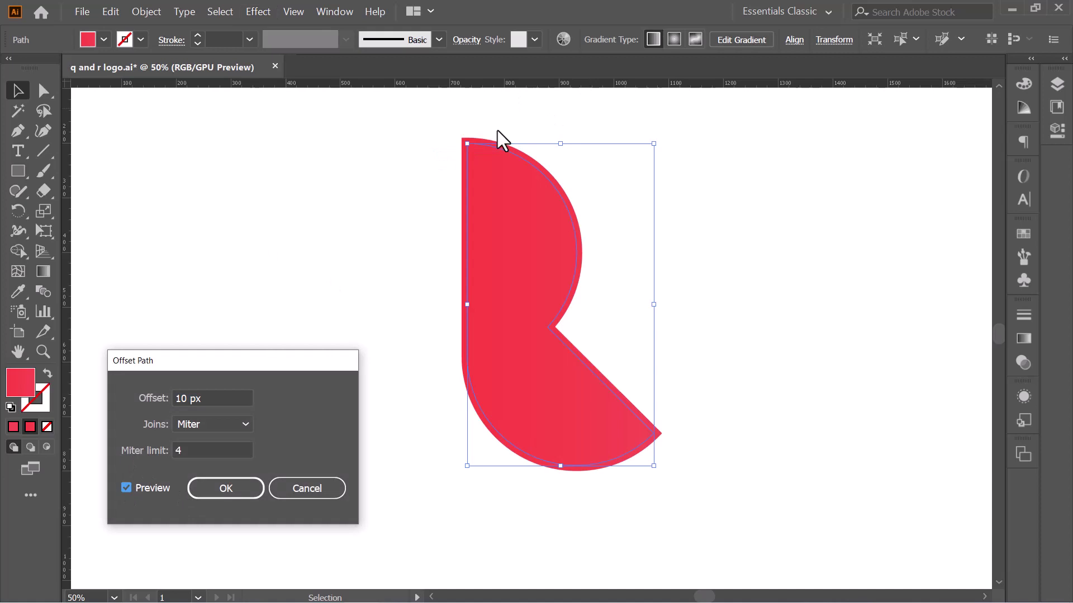
{"action": "left_click", "coordinate": [213, 391]}
{"action": "key", "text": "Up"}
{"action": "key", "text": "Up"}
{"action": "key", "text": "Up"}
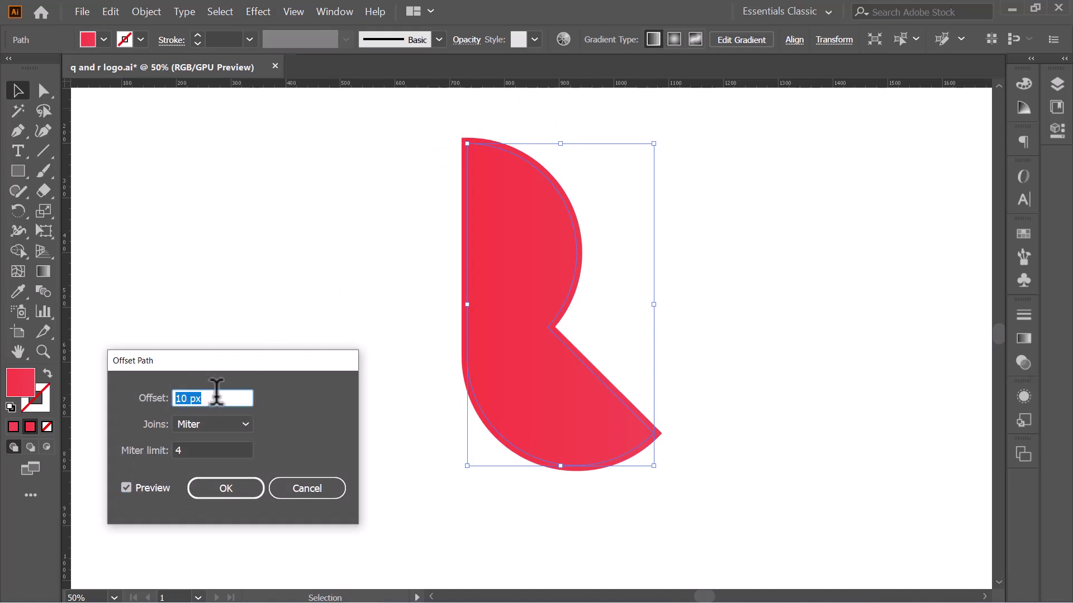
{"action": "key", "text": "Up"}
{"action": "key", "text": "Up"}
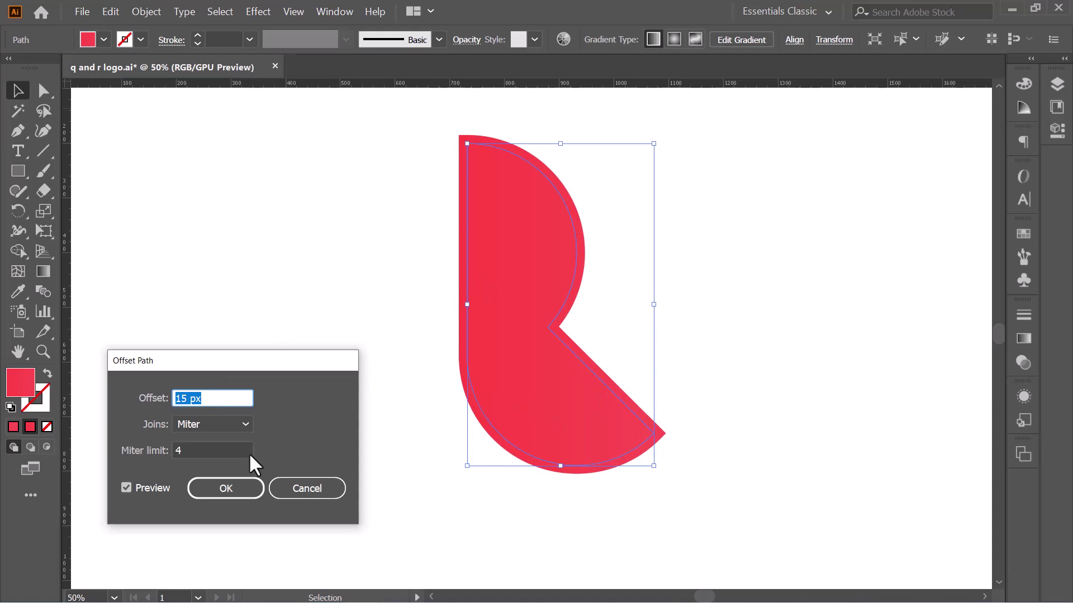
{"action": "left_click", "coordinate": [235, 488]}
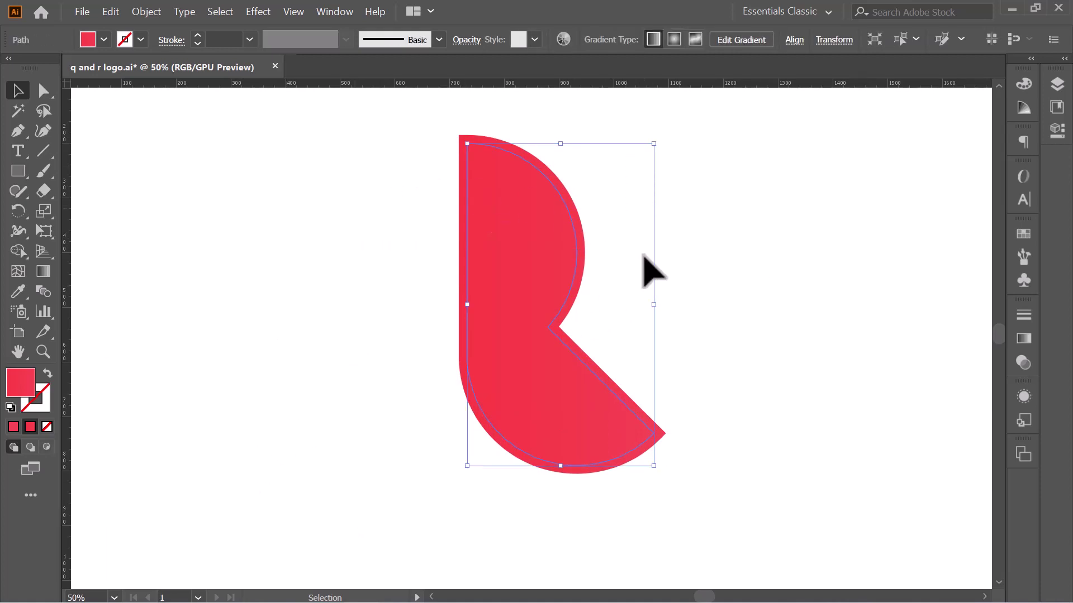
{"action": "left_click", "coordinate": [147, 10]}
{"action": "left_click", "coordinate": [181, 166]}
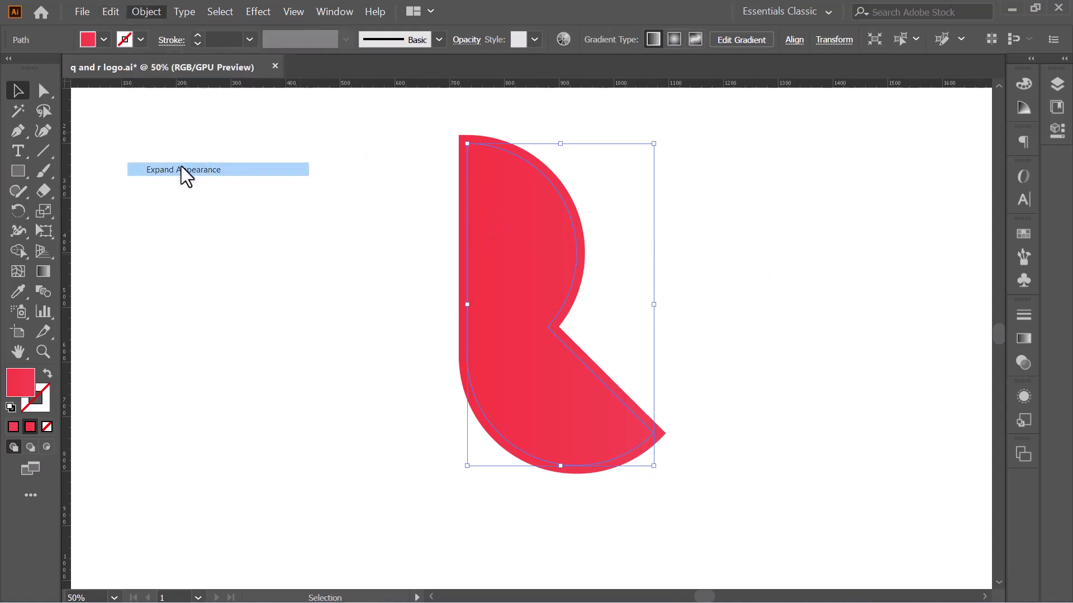
Fill the expanded outer shape black and delete the tiny stray path
{"action": "left_click", "coordinate": [670, 179]}
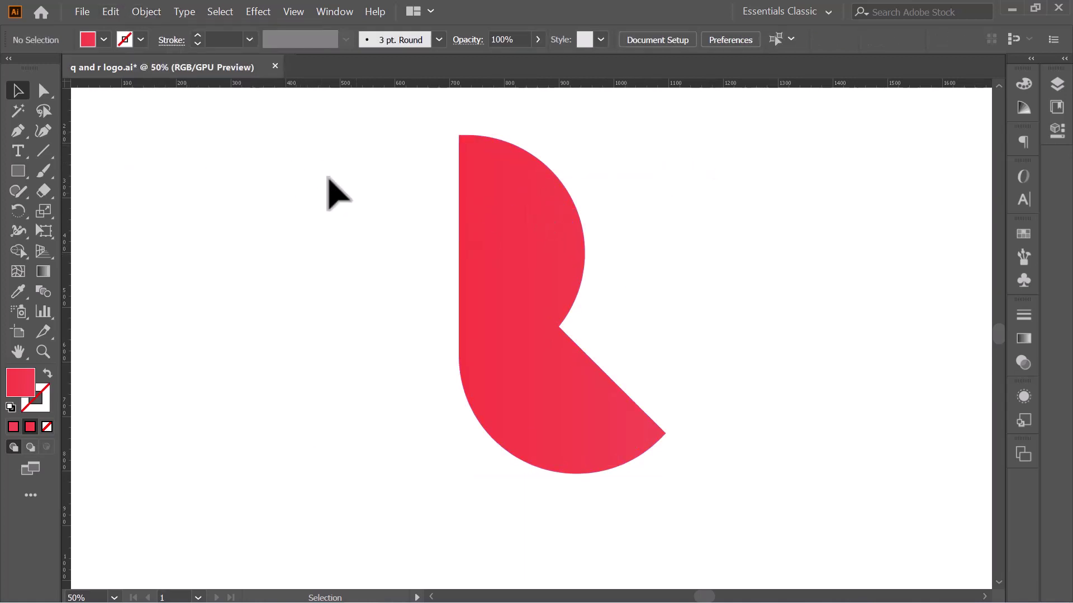
{"action": "left_click", "coordinate": [499, 205]}
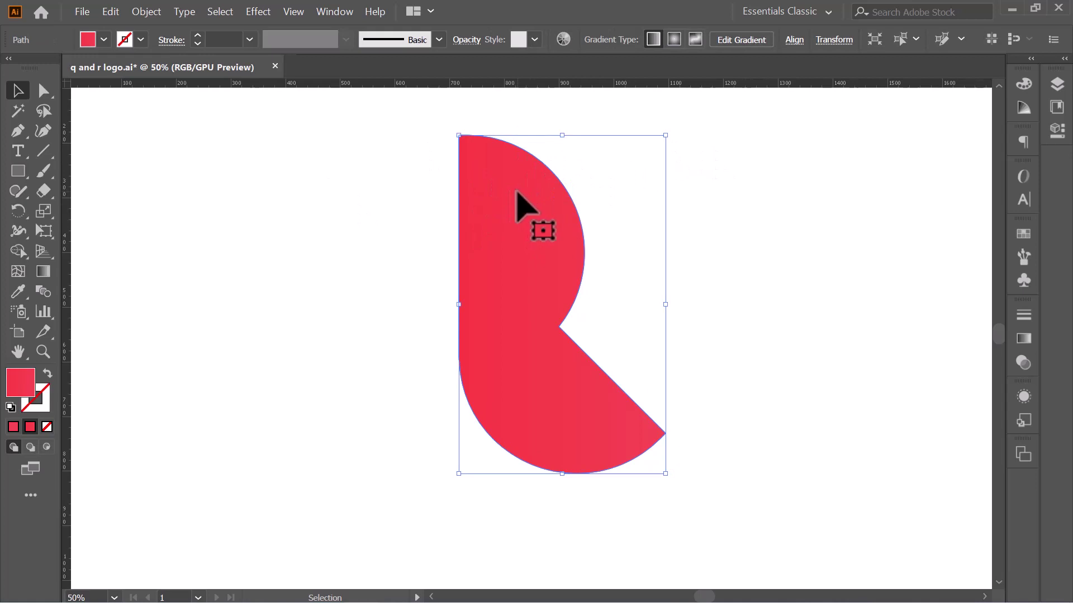
{"action": "left_click", "coordinate": [90, 41]}
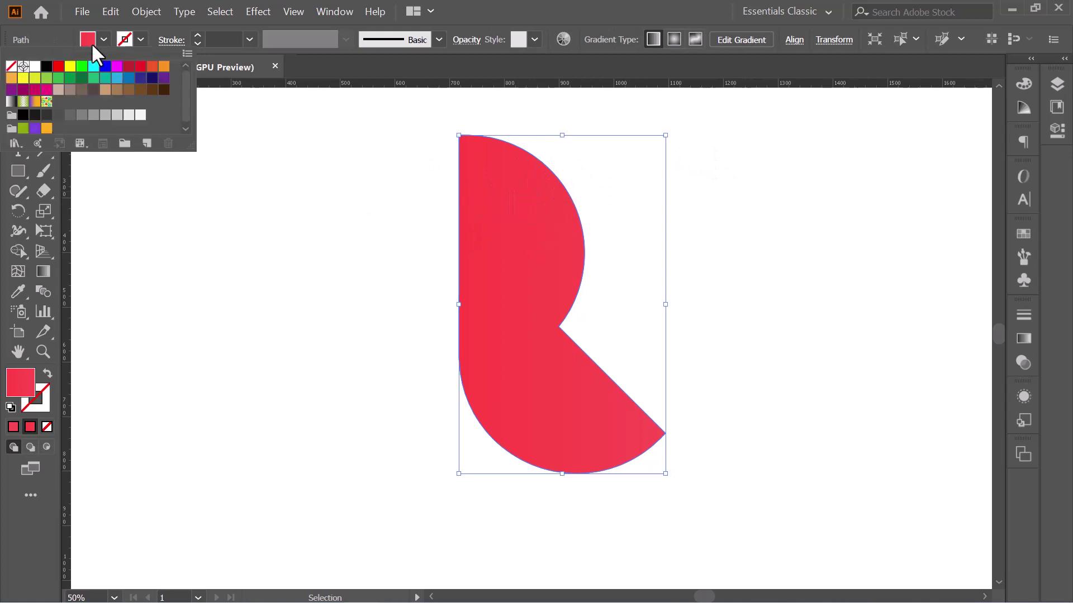
{"action": "left_click", "coordinate": [47, 66]}
{"action": "left_click", "coordinate": [815, 210]}
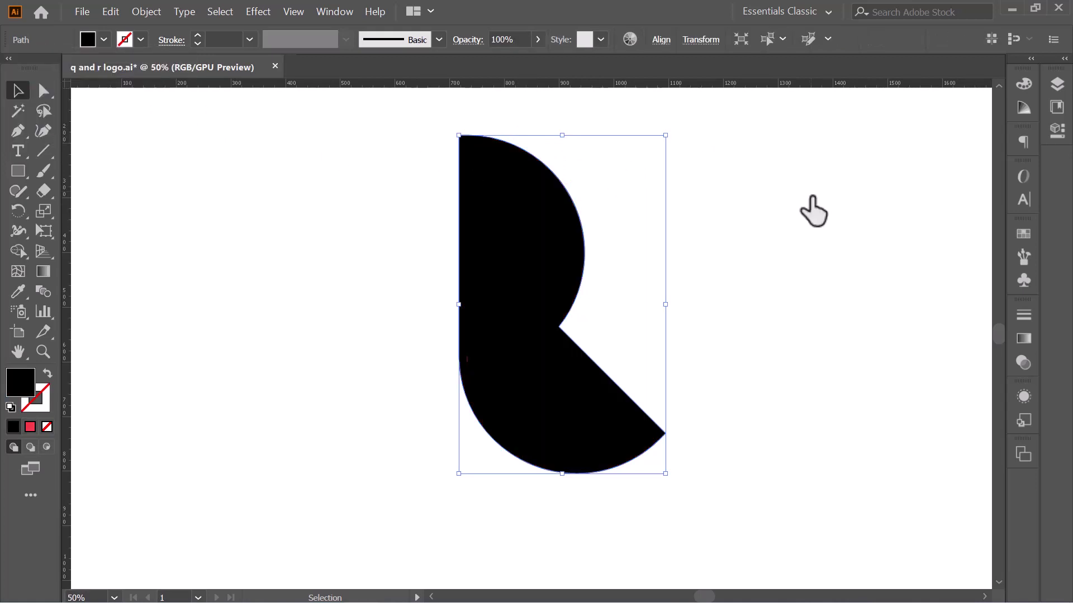
{"action": "left_click", "coordinate": [467, 359]}
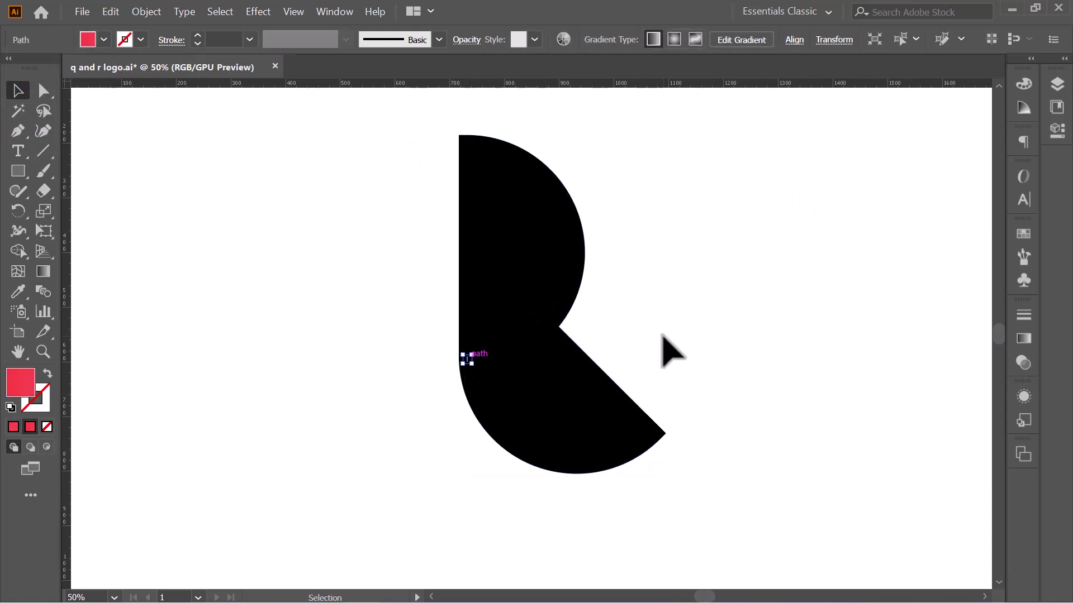
{"action": "key", "text": "Delete"}
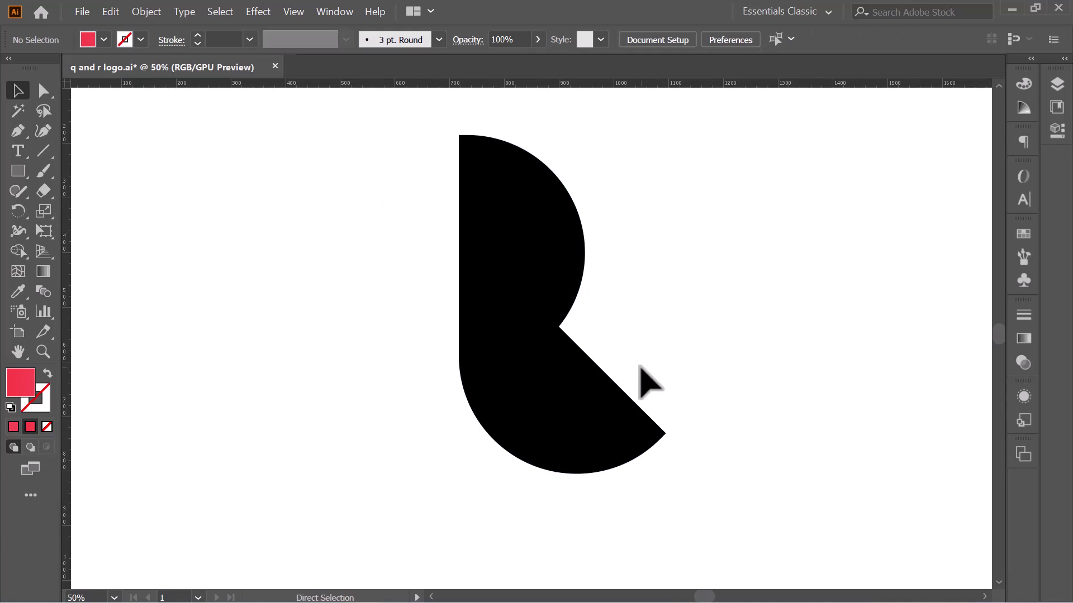
Apply the white-to-black gradient swatch to both the inner R and the outer outline
{"action": "key", "text": "ctrl+a"}
{"action": "left_click", "coordinate": [726, 271]}
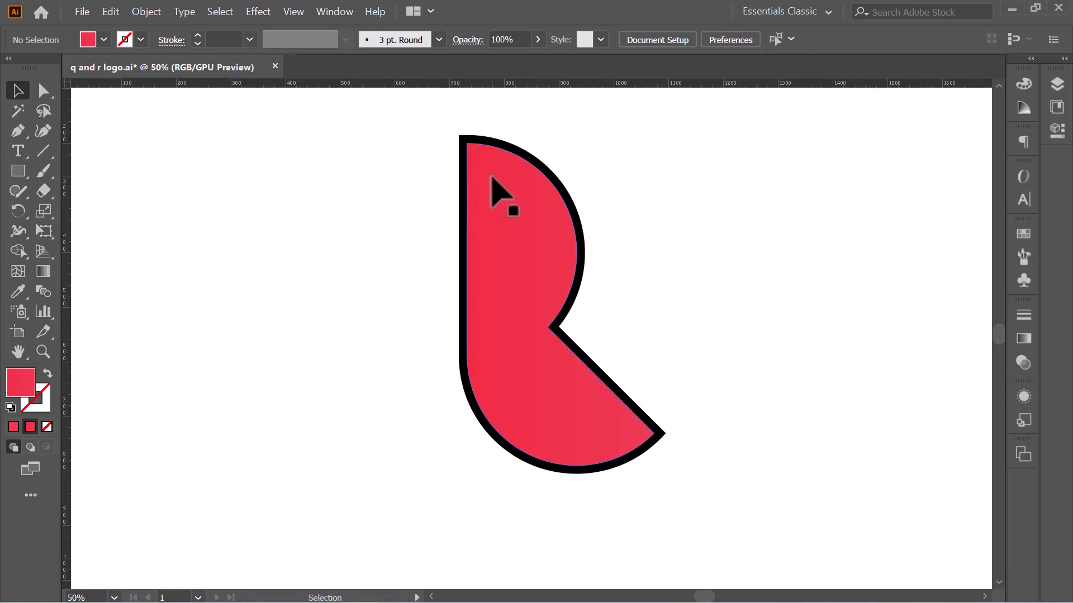
{"action": "left_click", "coordinate": [530, 244]}
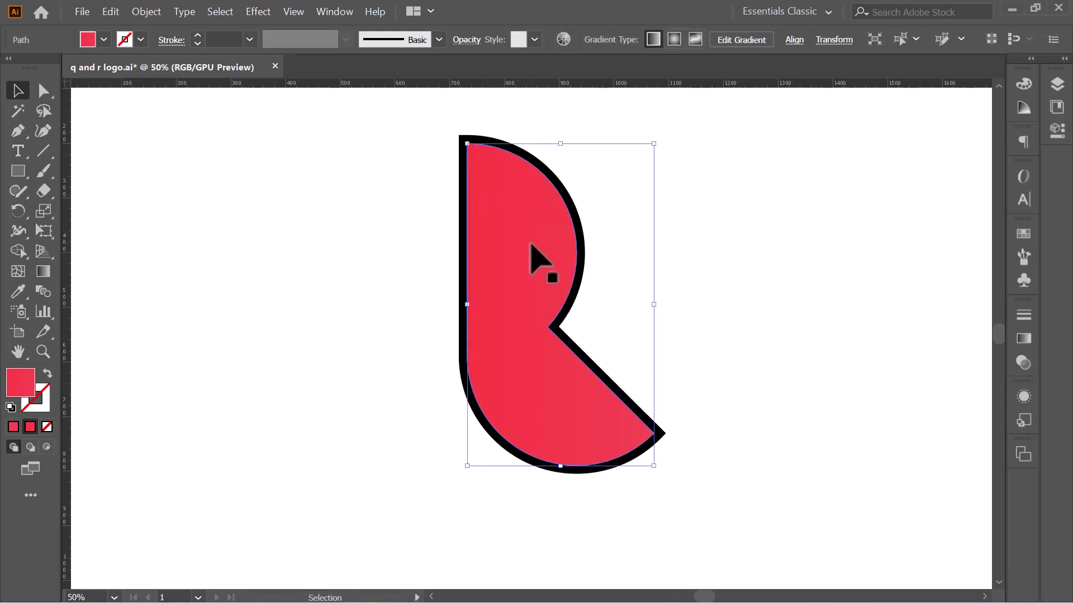
{"action": "left_click", "coordinate": [465, 138]}
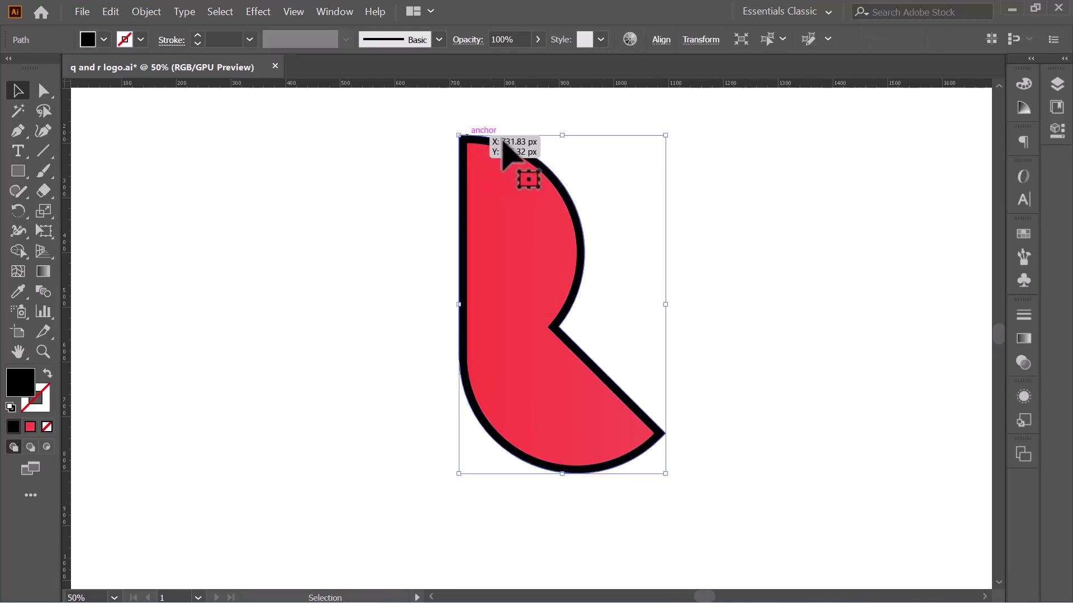
{"action": "left_click", "coordinate": [516, 243]}
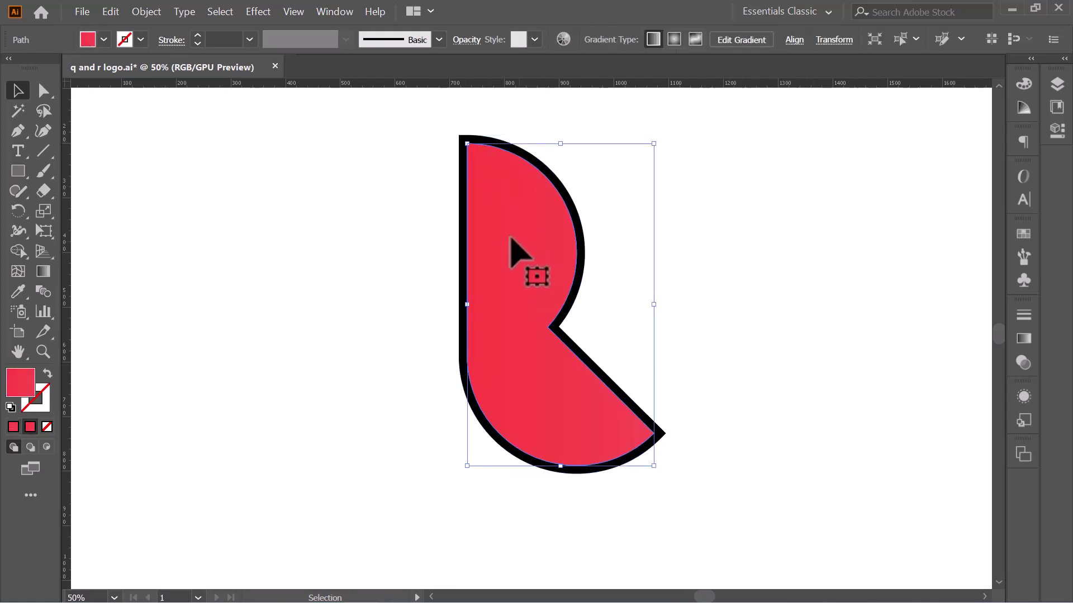
{"action": "left_click", "coordinate": [87, 38]}
{"action": "left_click", "coordinate": [11, 101]}
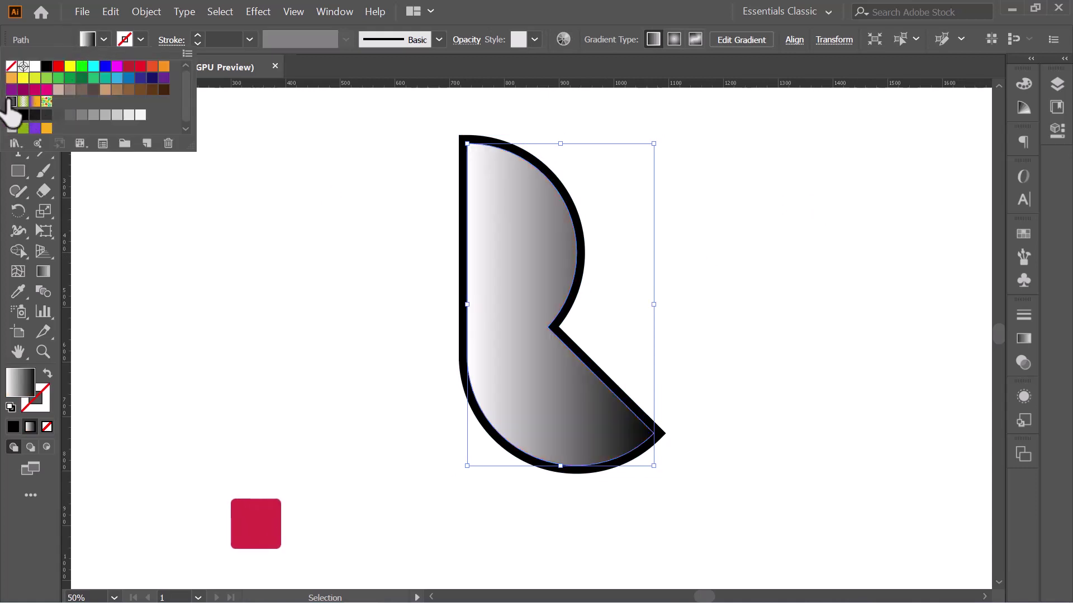
{"action": "left_click", "coordinate": [490, 144]}
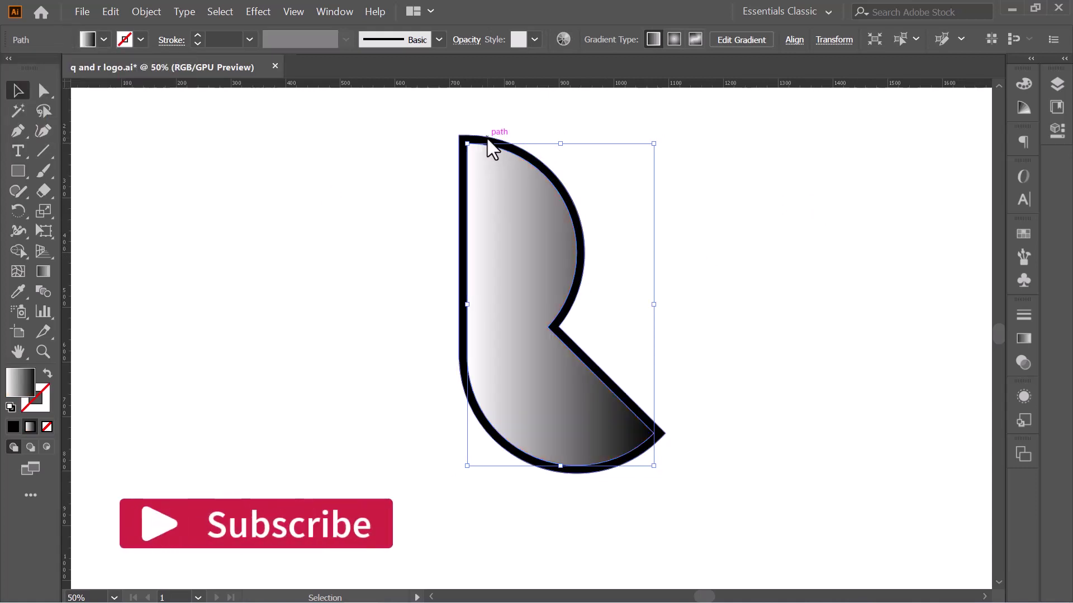
{"action": "left_click", "coordinate": [88, 39]}
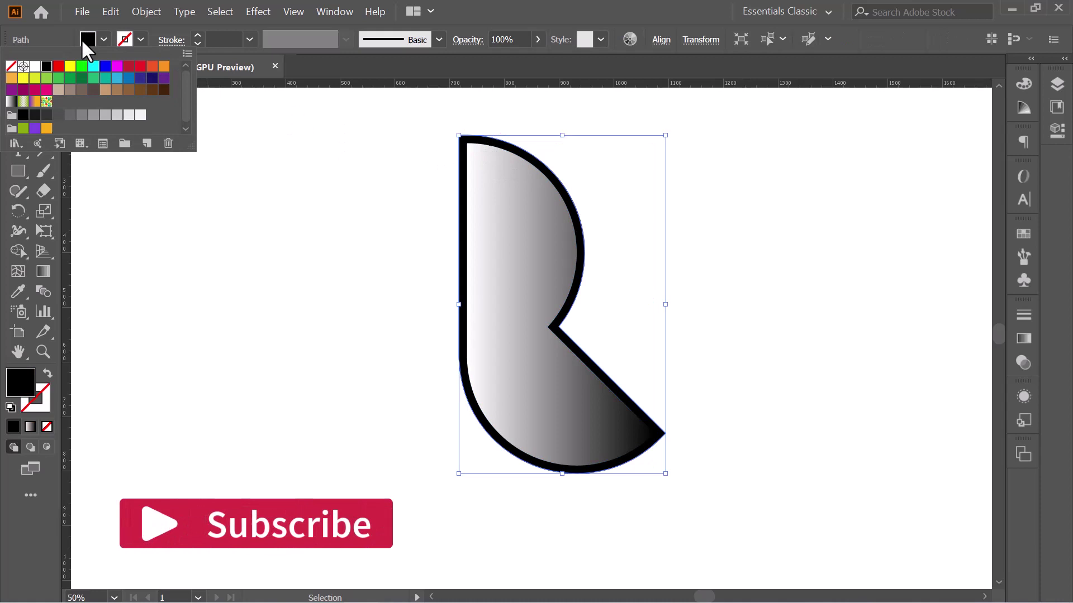
{"action": "left_click", "coordinate": [11, 101]}
{"action": "left_click", "coordinate": [302, 201]}
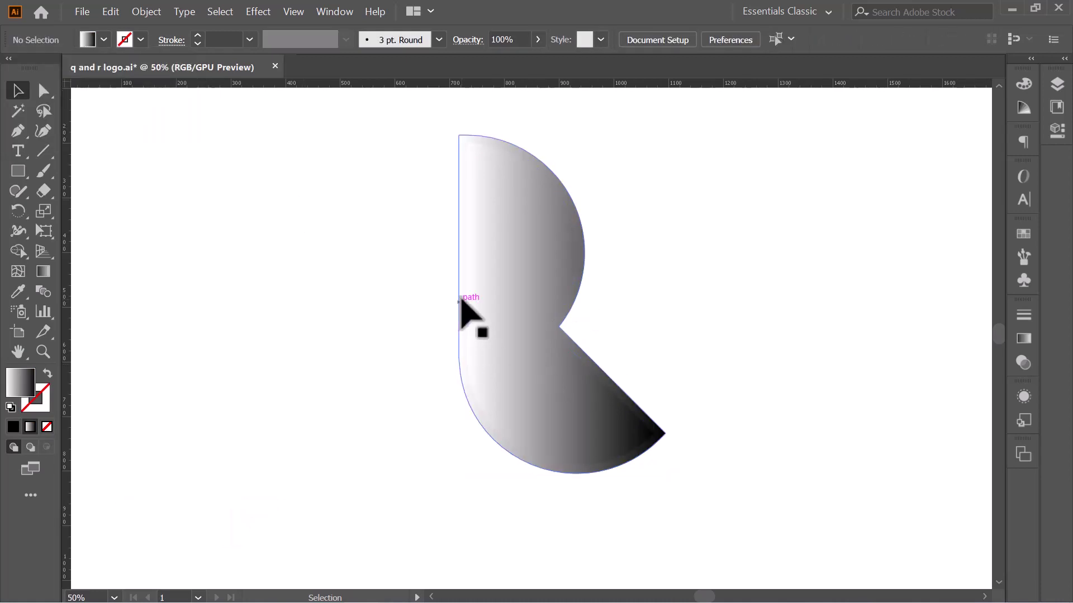
Drag the Gradient tool diagonally across the outer outline to angle its gradient
{"action": "left_click", "coordinate": [501, 147]}
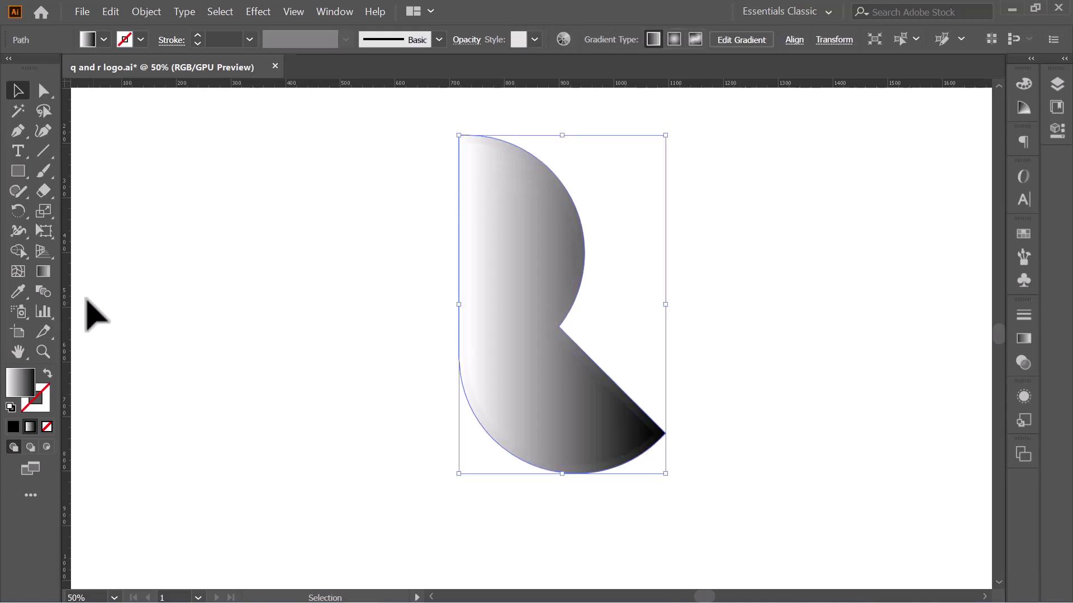
{"action": "left_click", "coordinate": [45, 272]}
{"action": "left_click_drag", "start_coordinate": [322, 195], "coordinate": [842, 479]}
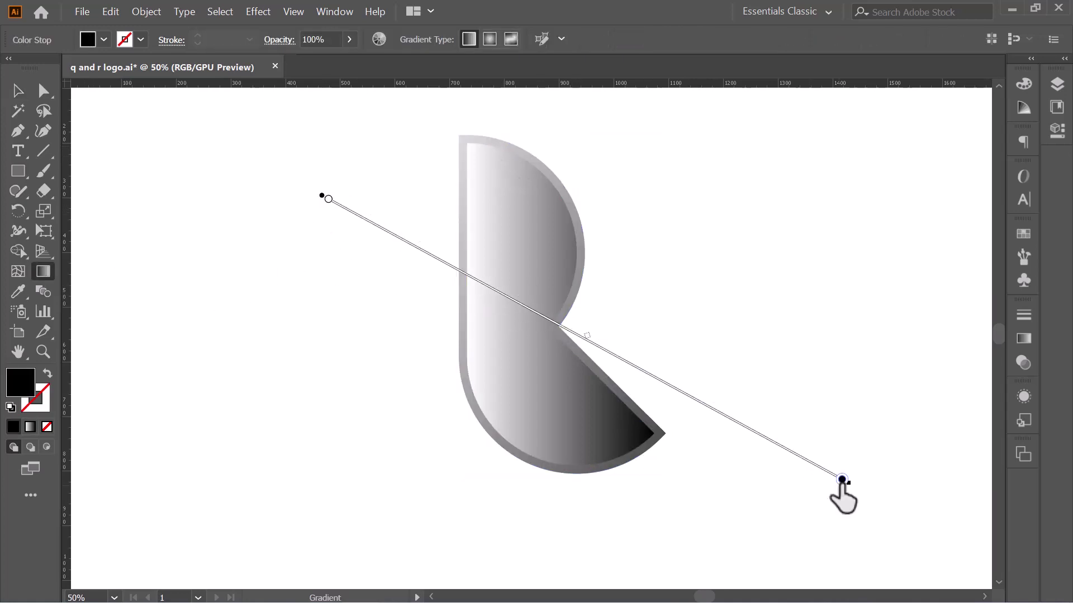
Select the inner R shape and open its Gradient panel settings
{"action": "left_click", "coordinate": [17, 90]}
{"action": "left_click", "coordinate": [155, 226]}
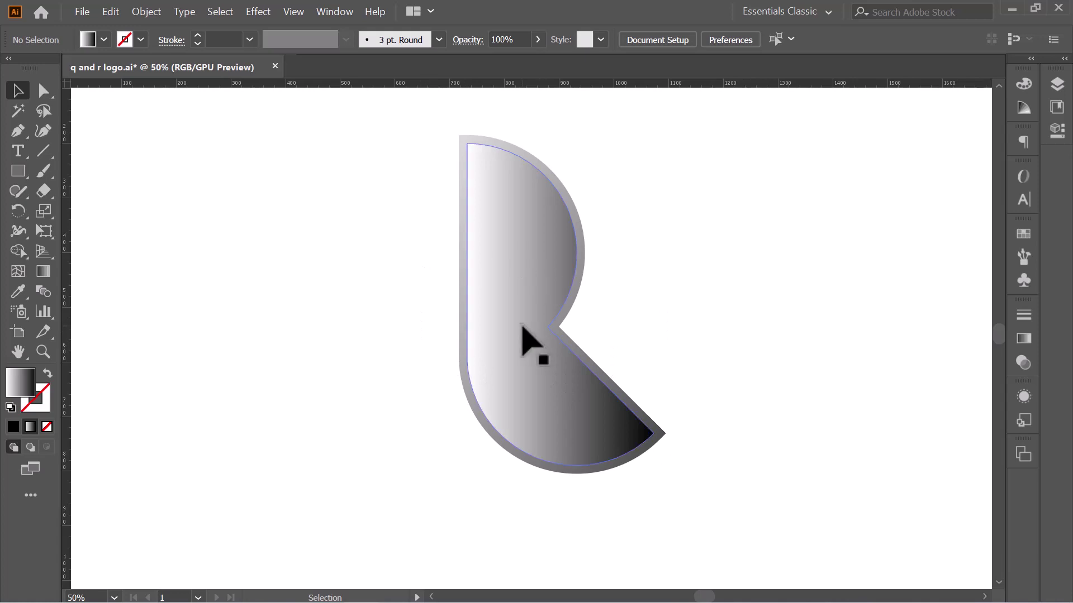
{"action": "left_click", "coordinate": [527, 269]}
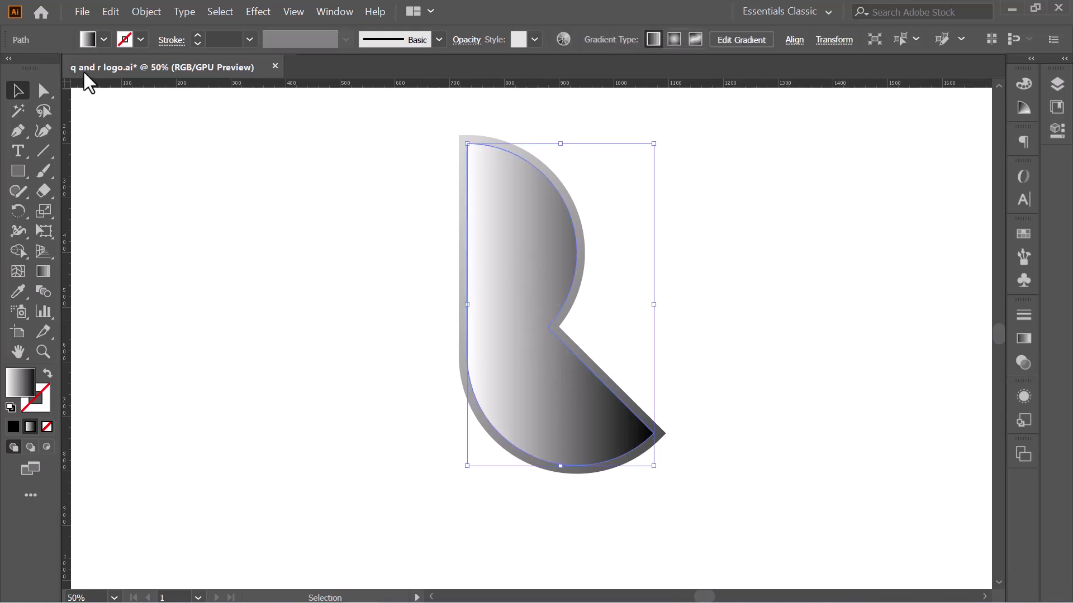
{"action": "left_click", "coordinate": [89, 38]}
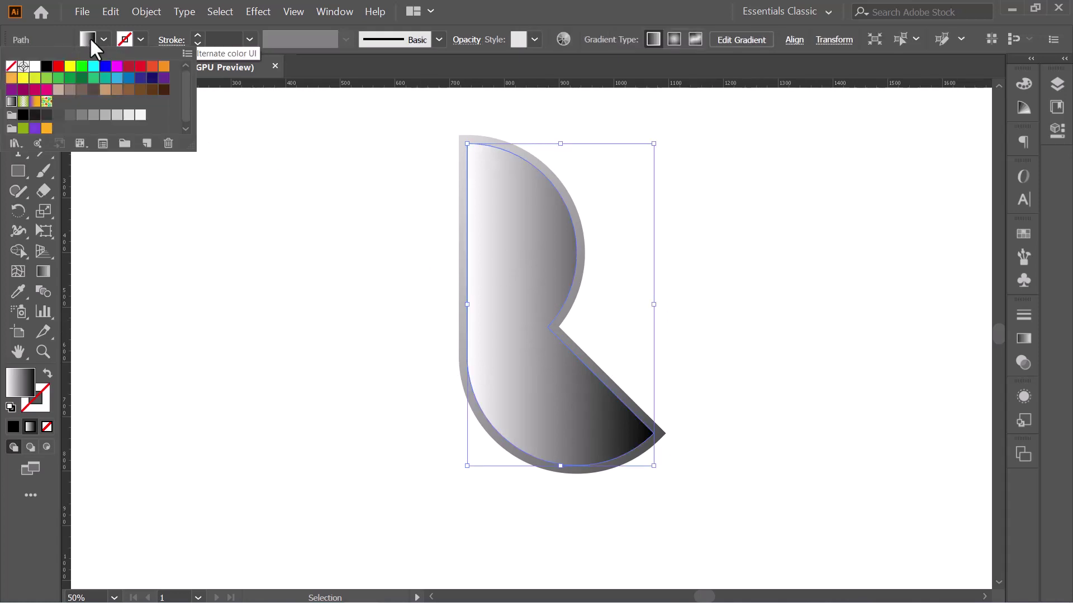
{"action": "double_click", "coordinate": [44, 272]}
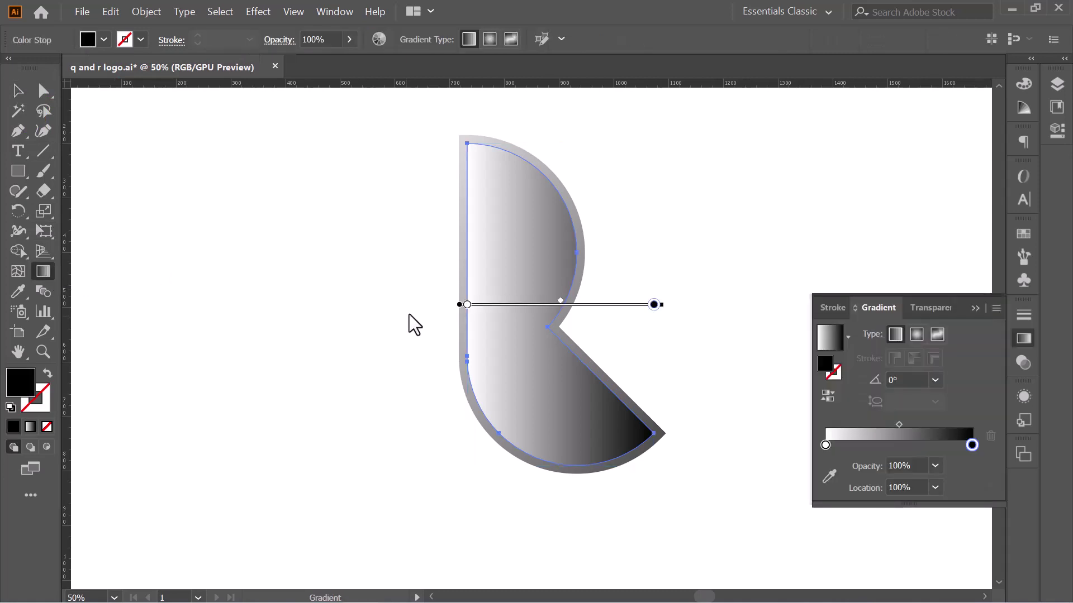
Set the inner R's left gradient stop to blue and right stop to magenta
{"action": "double_click", "coordinate": [825, 444]}
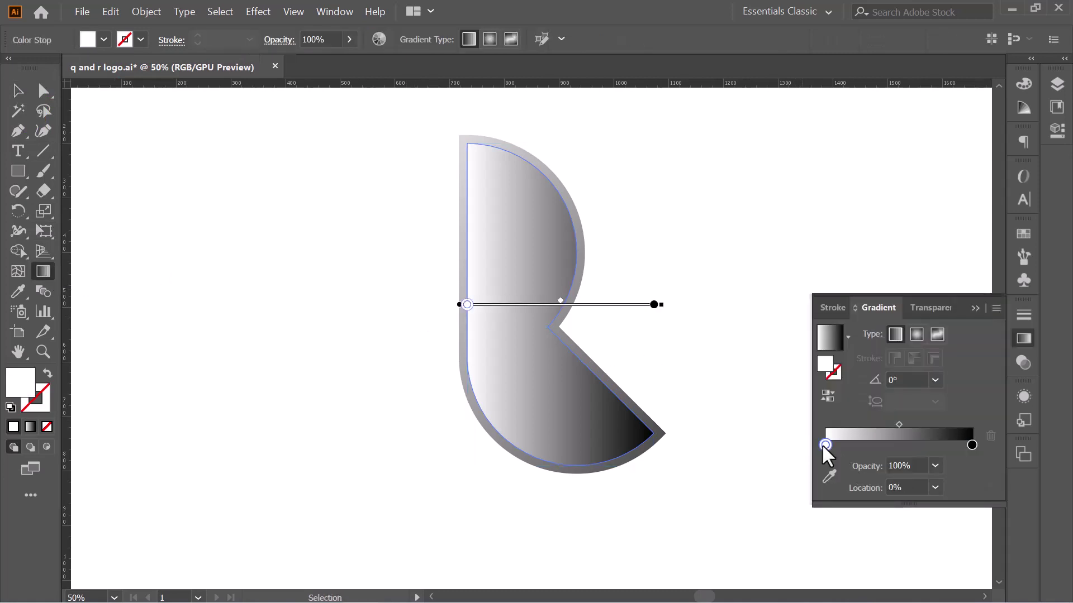
{"action": "left_click", "coordinate": [850, 281]}
{"action": "left_click", "coordinate": [969, 445]}
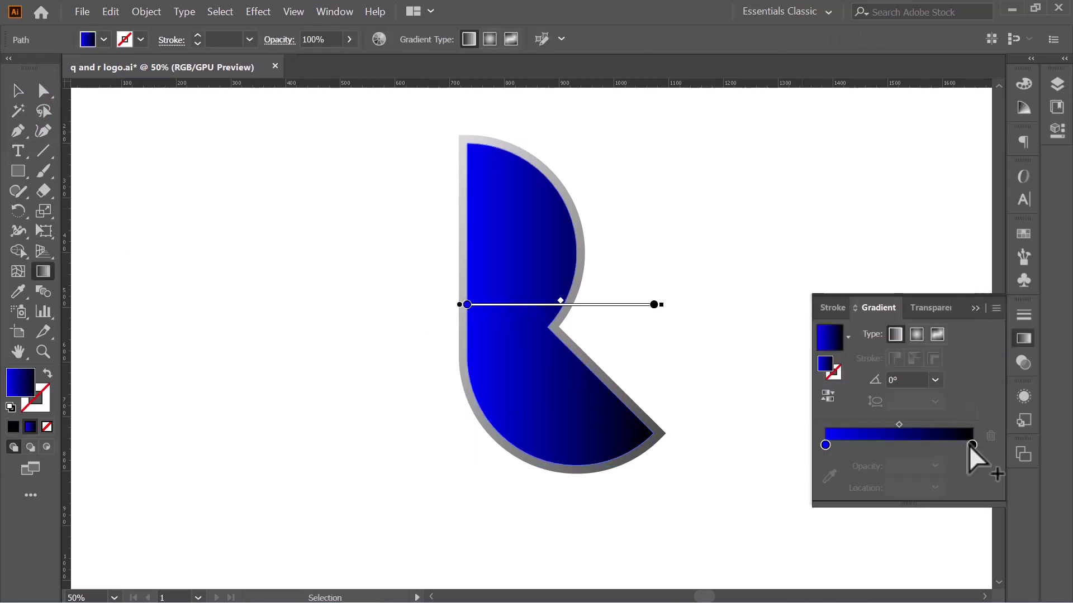
{"action": "left_click", "coordinate": [971, 443]}
{"action": "double_click", "coordinate": [970, 444]}
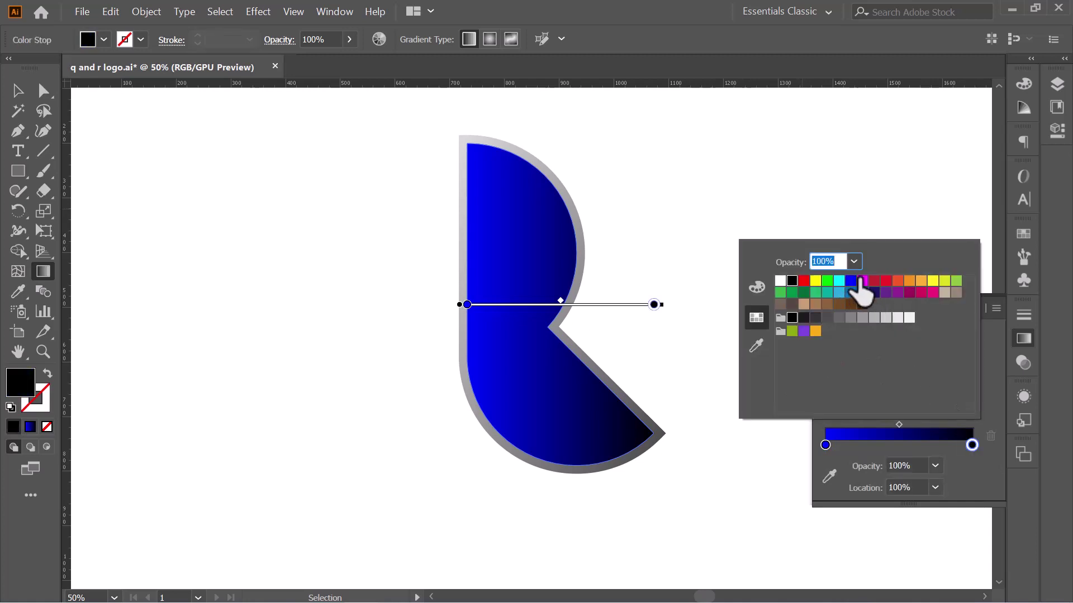
{"action": "left_click", "coordinate": [862, 280]}
{"action": "key", "text": "Escape"}
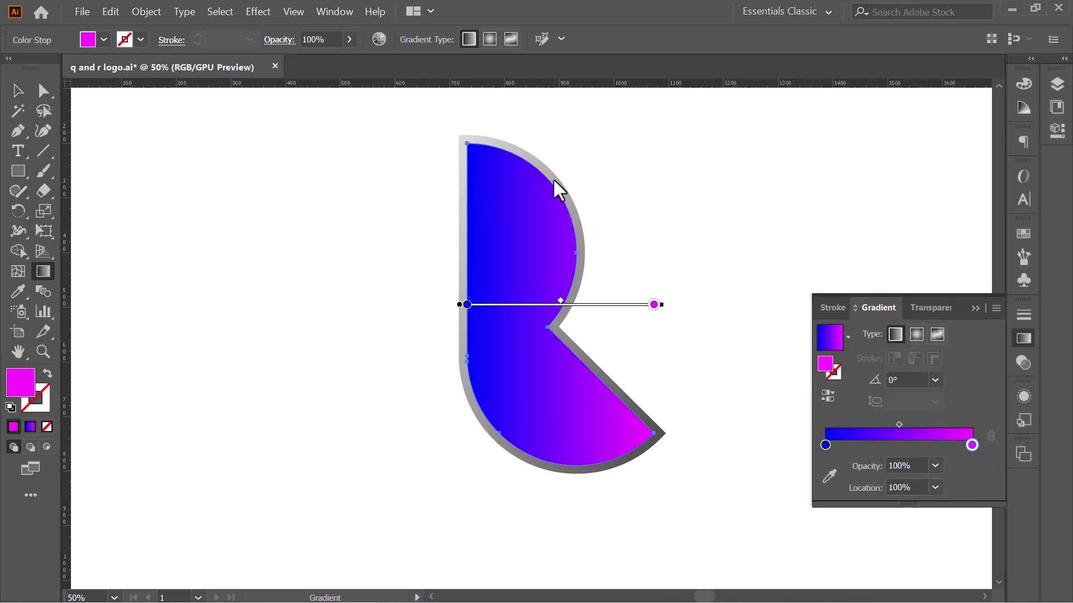
{"action": "left_click", "coordinate": [18, 91]}
{"action": "left_click", "coordinate": [526, 163]}
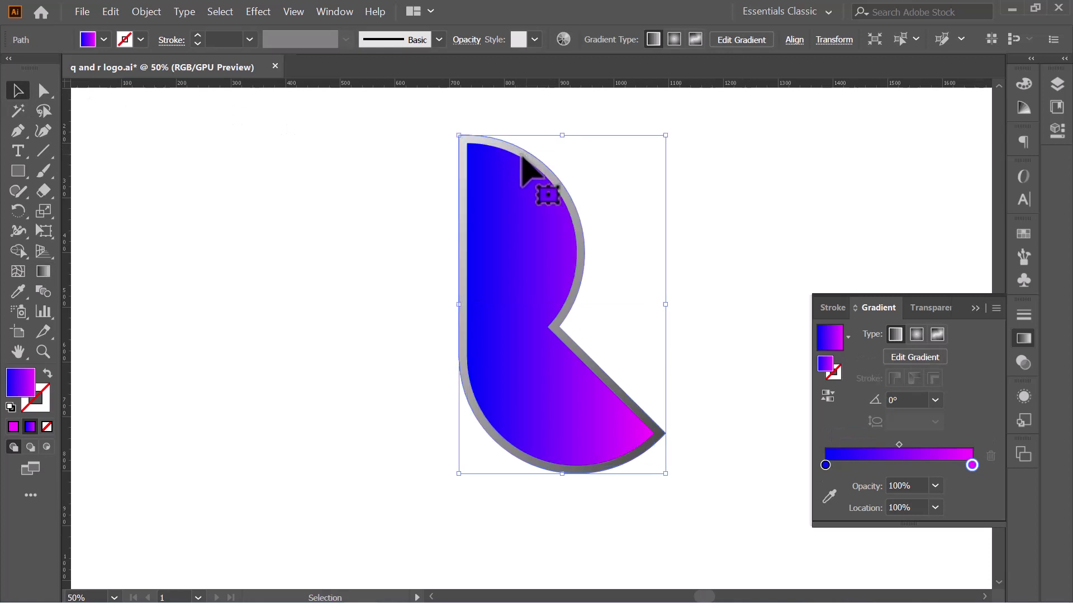
Set the outer outline's gradient stops to blue on the left and magenta on the right
{"action": "double_click", "coordinate": [825, 465]}
{"action": "left_click", "coordinate": [850, 302]}
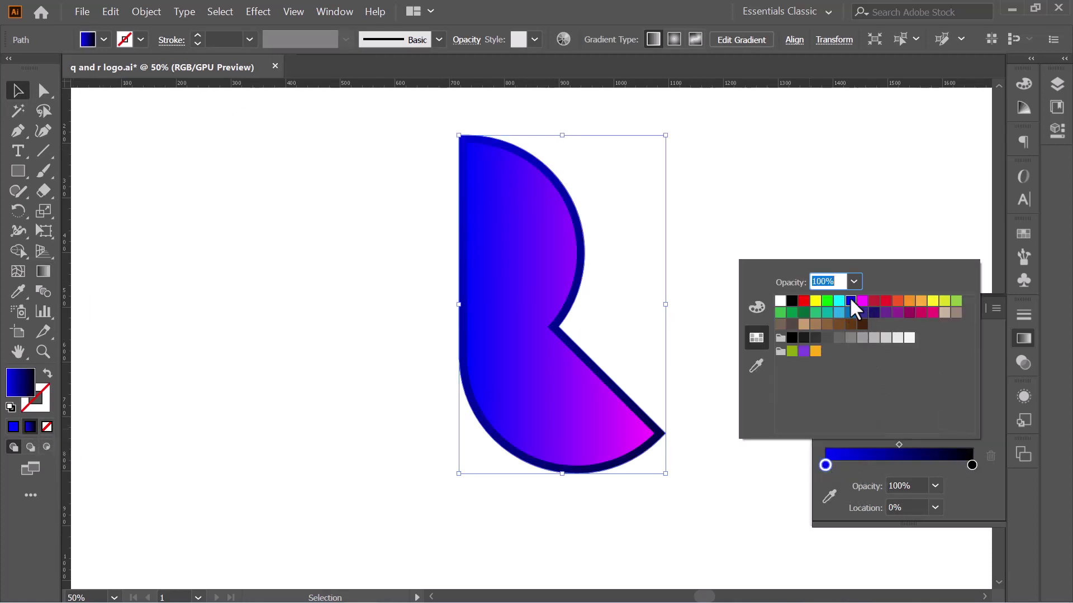
{"action": "left_click", "coordinate": [970, 464]}
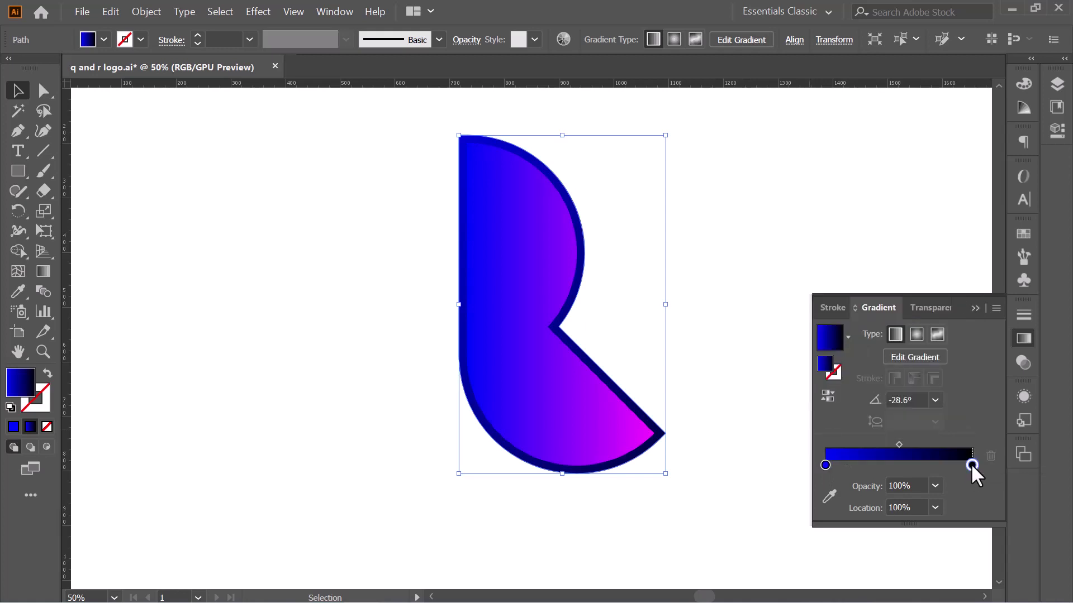
{"action": "double_click", "coordinate": [972, 465]}
{"action": "left_click", "coordinate": [862, 301]}
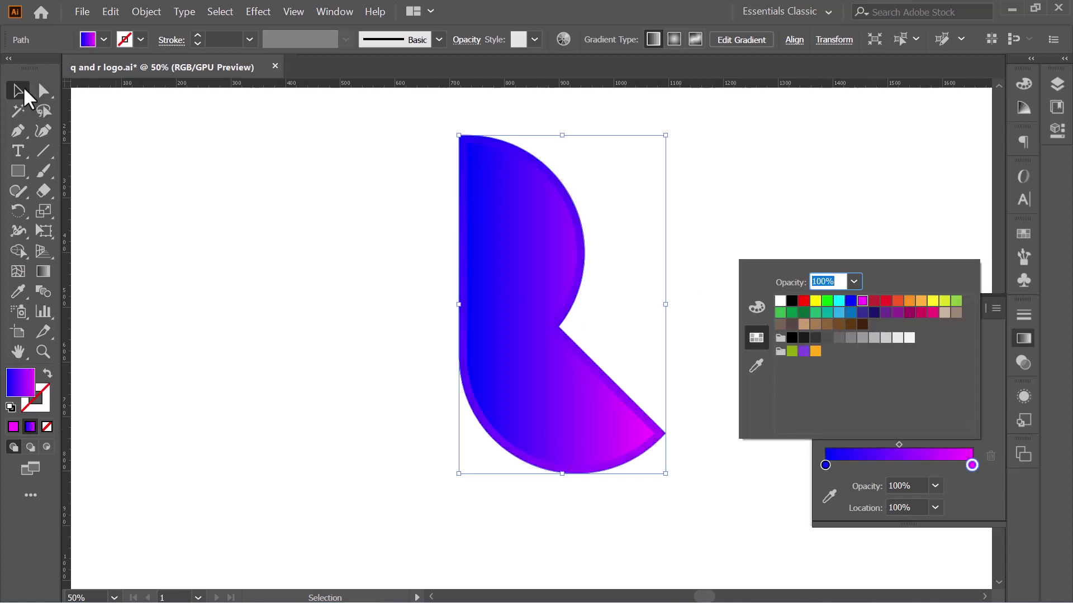
{"action": "key", "text": "Escape"}
Angle the outline's gradient to about -23.4° with the Gradient tool
{"action": "left_click", "coordinate": [43, 271]}
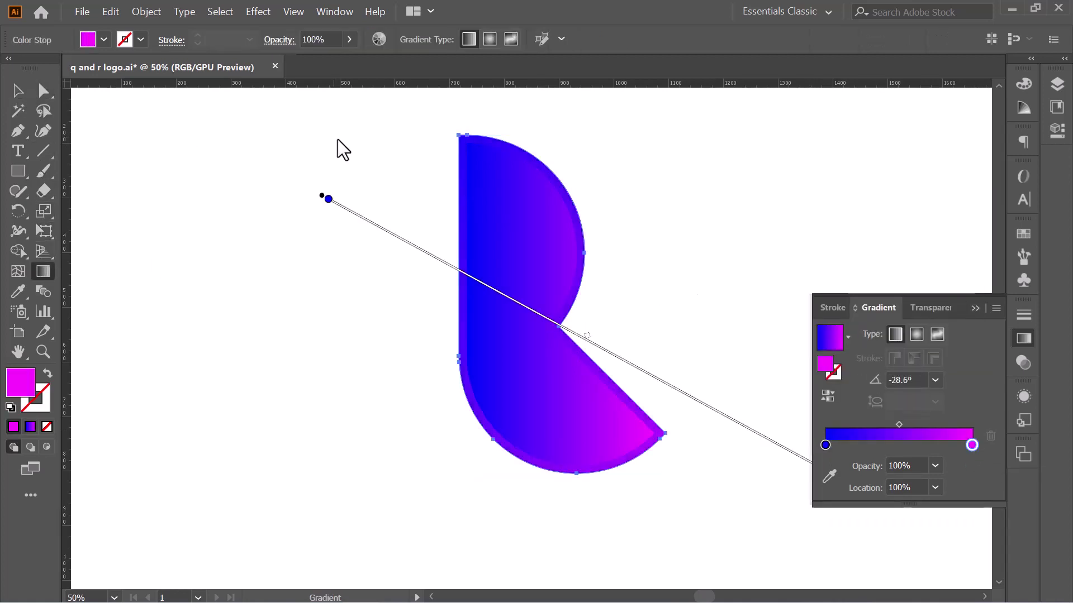
{"action": "left_click_drag", "start_coordinate": [301, 208], "coordinate": [675, 370]}
{"action": "left_click", "coordinate": [17, 91]}
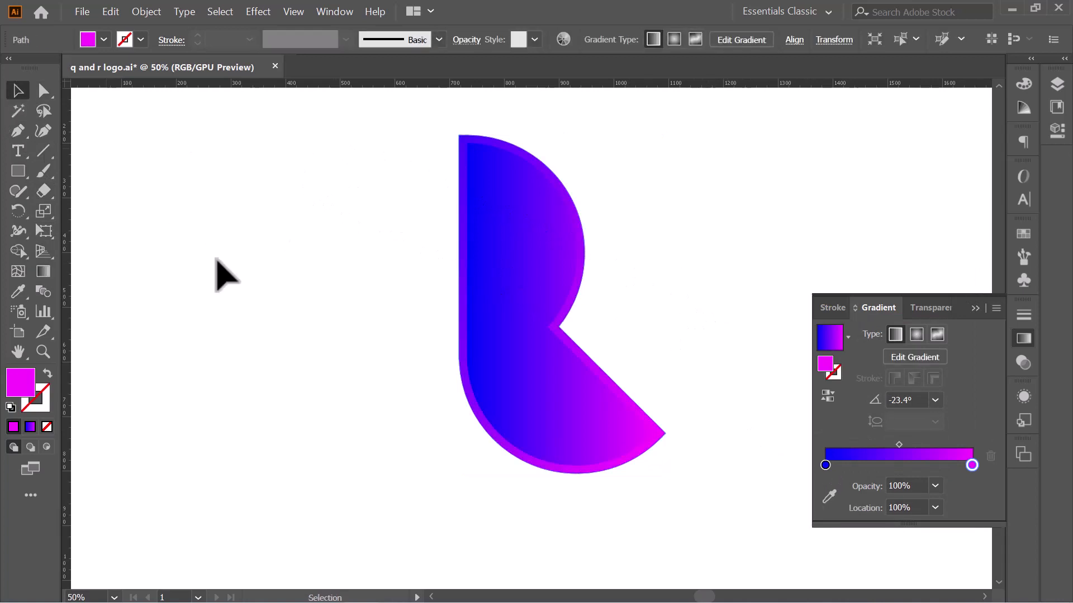
{"action": "left_click", "coordinate": [696, 438]}
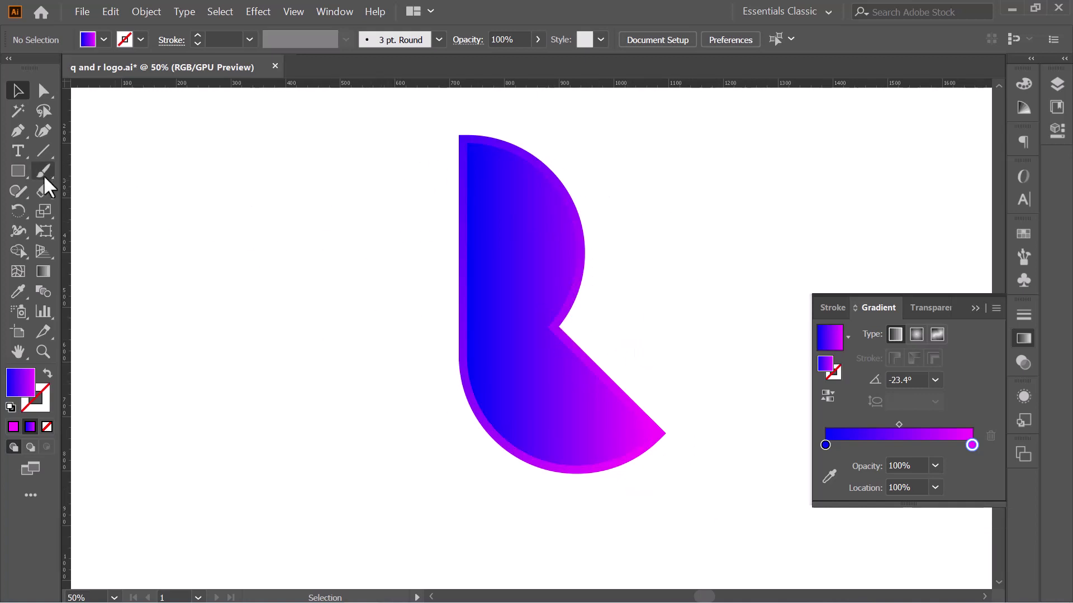
Draw a thin gradient rectangle bar down the R's left side
{"action": "left_click_drag", "start_coordinate": [17, 169], "coordinate": [87, 170]}
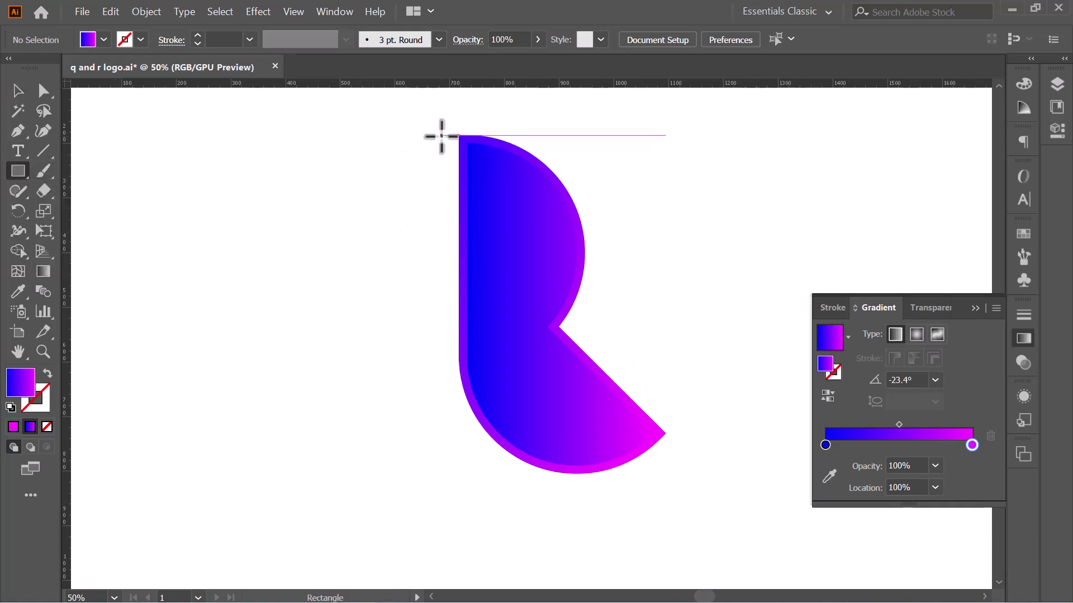
{"action": "mouse_move", "coordinate": [441, 135]}
{"action": "left_mouse_down"}
{"action": "mouse_move", "coordinate": [451, 375]}
{"action": "mouse_move", "coordinate": [454, 356]}
{"action": "left_mouse_up"}
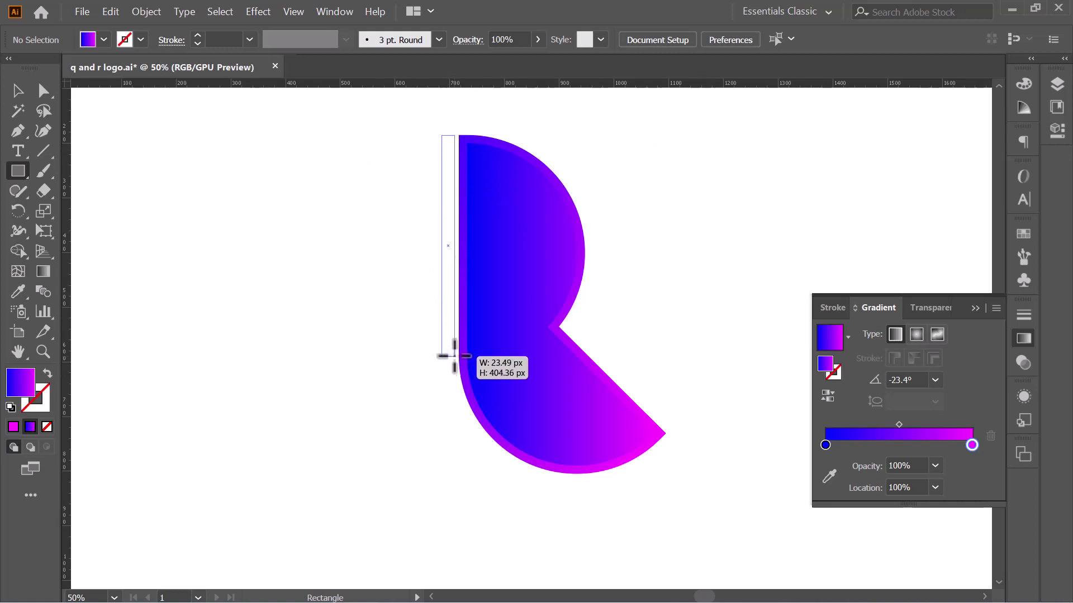
{"action": "left_click_drag", "start_coordinate": [454, 355], "coordinate": [454, 353]}
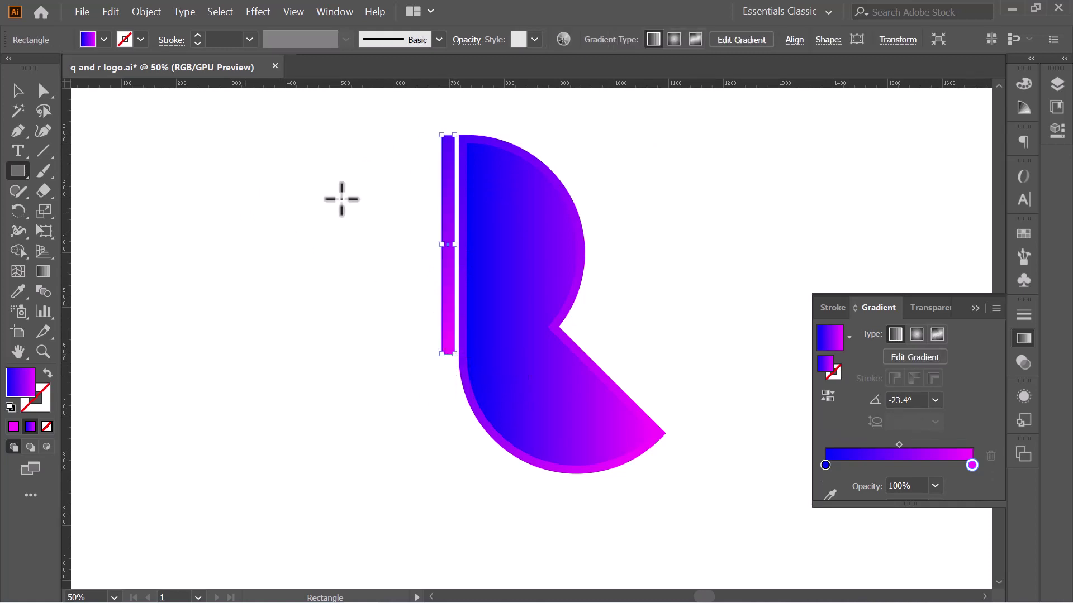
{"action": "key", "text": "ctrl+equal"}
{"action": "key", "text": "ctrl+equal"}
{"action": "key", "text": "ctrl+equal"}
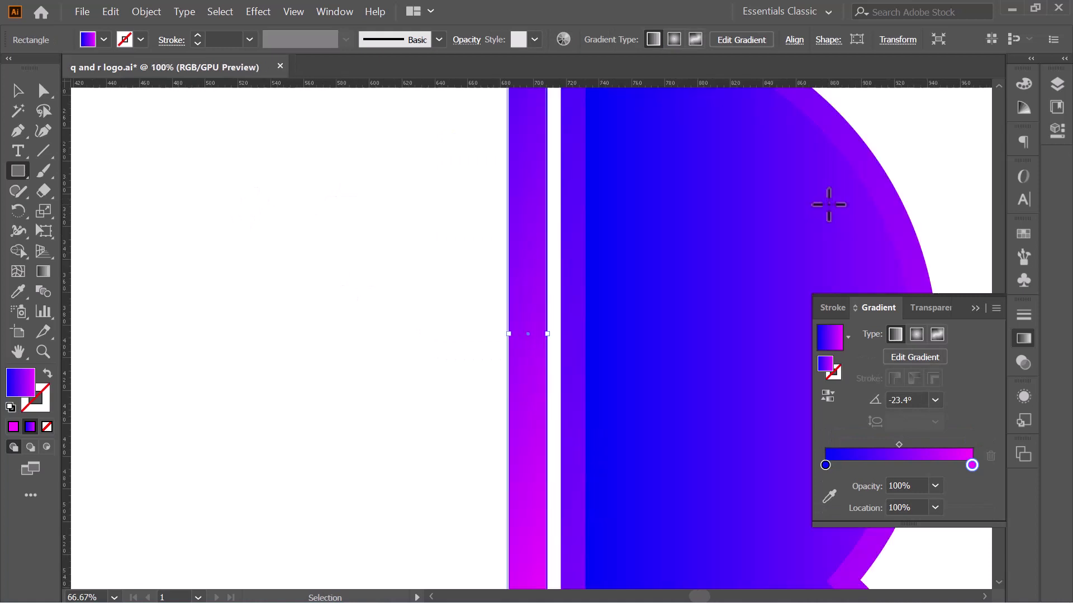
{"action": "left_click_drag", "start_coordinate": [606, 168], "coordinate": [434, 330]}
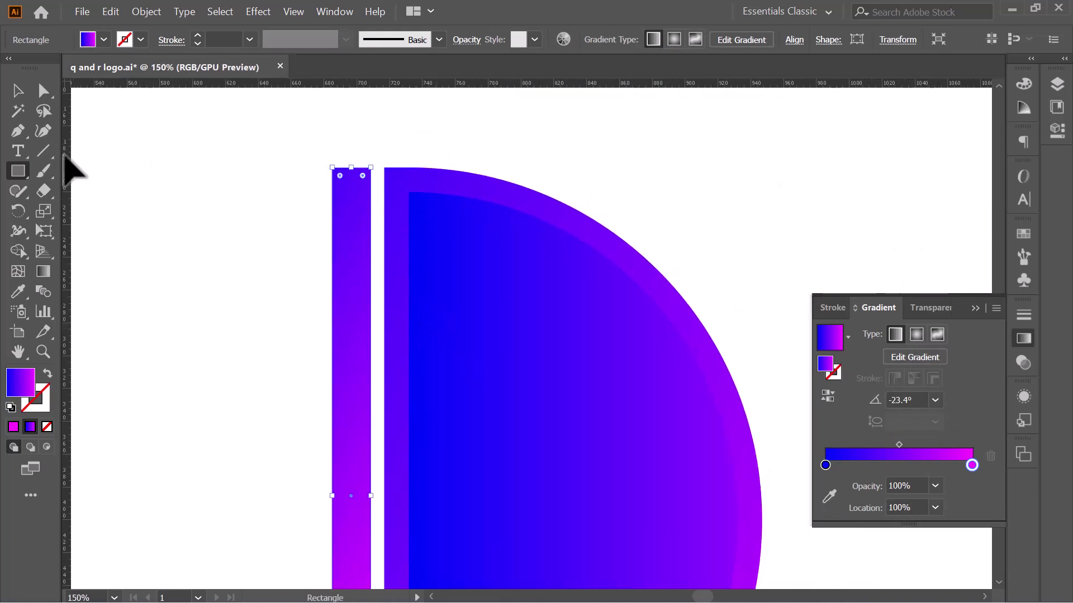
Fully round the bar's top-left and bottom-right corners with the corner widgets
{"action": "left_click", "coordinate": [43, 91]}
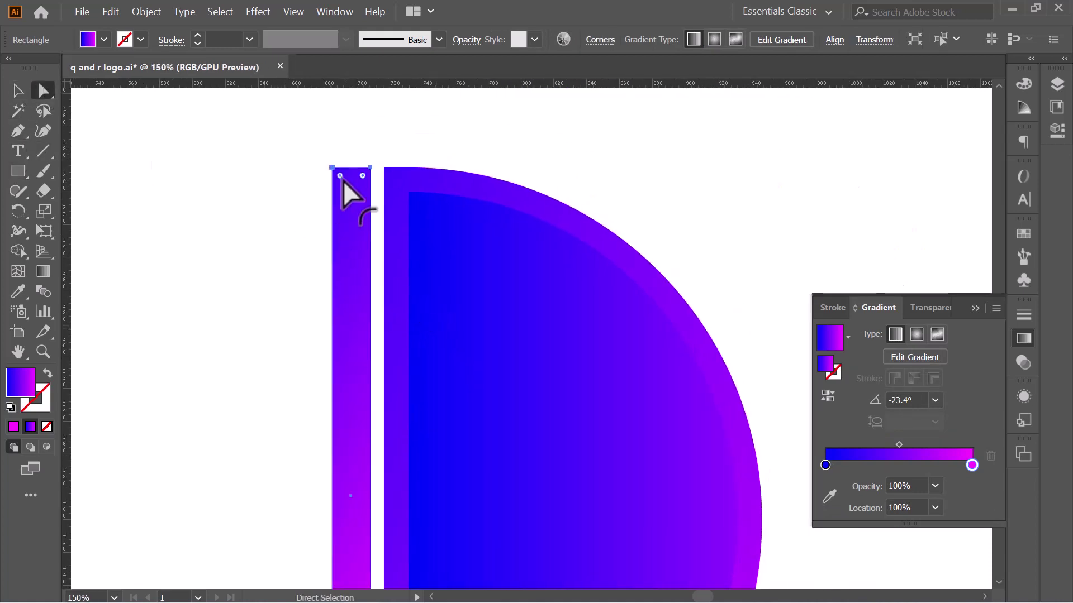
{"action": "left_click_drag", "start_coordinate": [341, 178], "coordinate": [376, 257]}
{"action": "scroll", "coordinate": [243, 237], "scroll_direction": "down", "scroll_amount": 2}
{"action": "scroll", "coordinate": [251, 252], "scroll_direction": "down", "scroll_amount": 5}
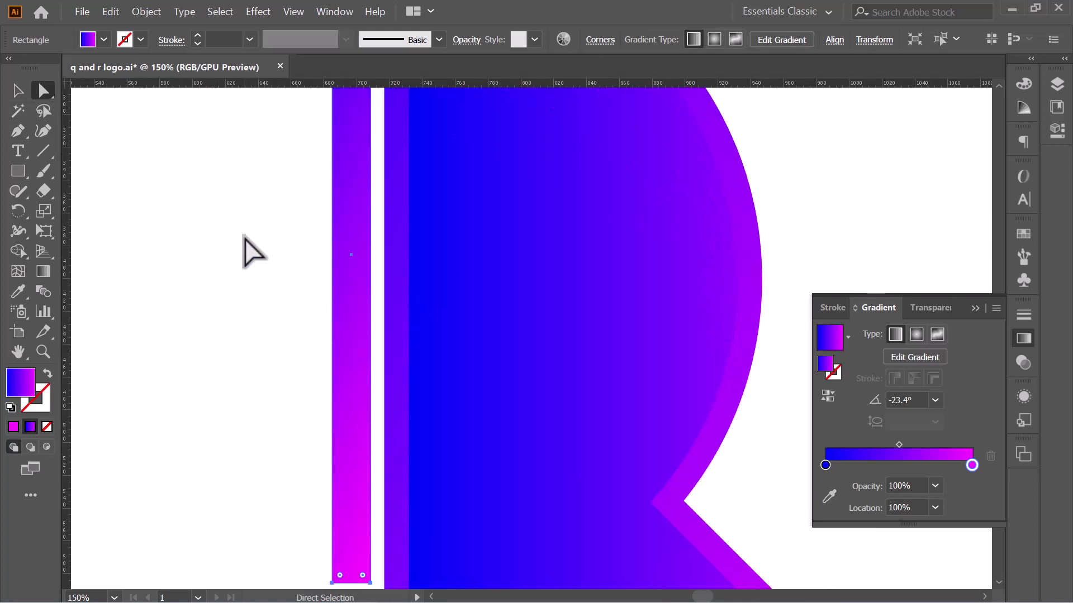
{"action": "scroll", "coordinate": [251, 253], "scroll_direction": "down", "scroll_amount": 2}
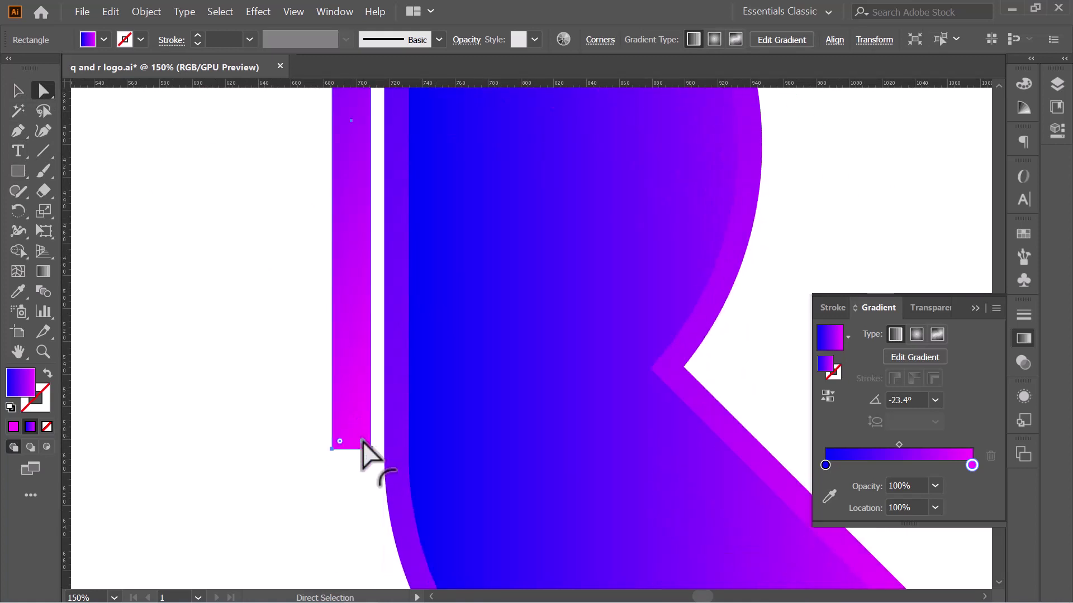
{"action": "left_click_drag", "start_coordinate": [362, 440], "coordinate": [299, 352]}
{"action": "key", "text": "ctrl+0"}
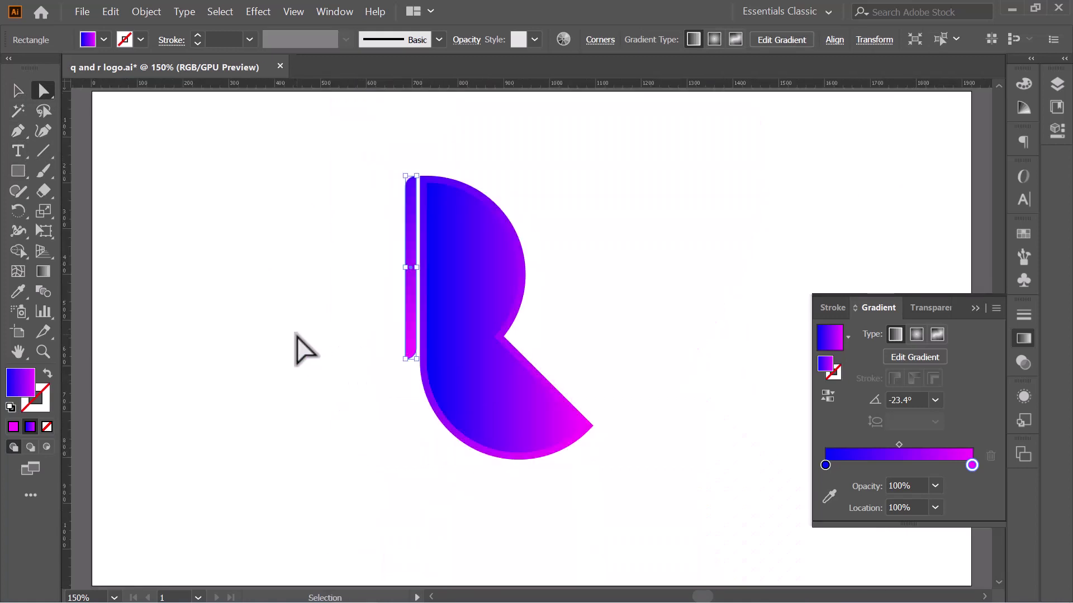
{"action": "left_click", "coordinate": [18, 89]}
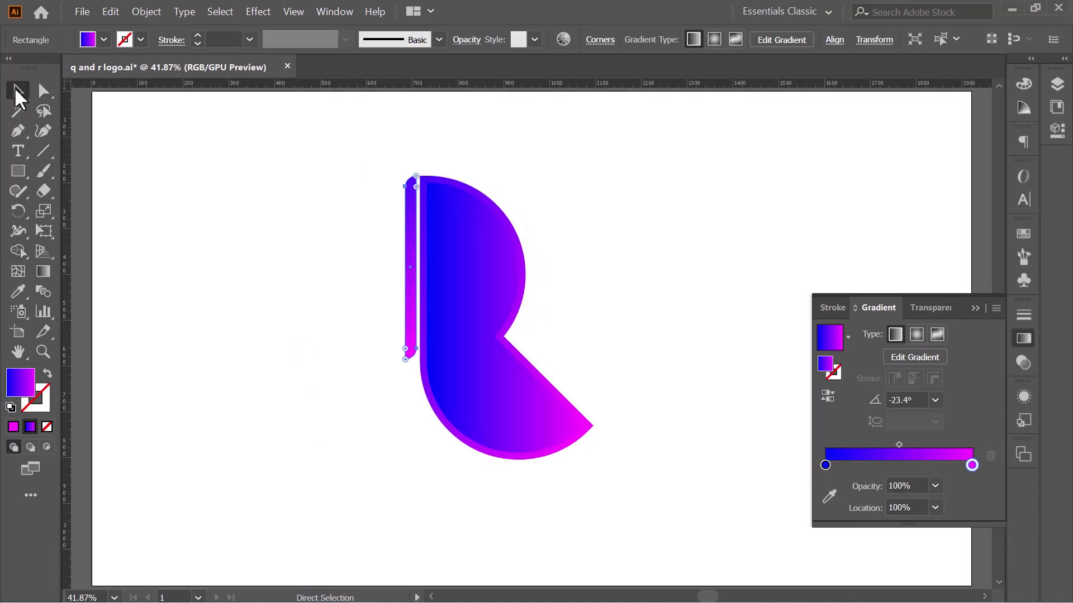
{"action": "left_click", "coordinate": [229, 274]}
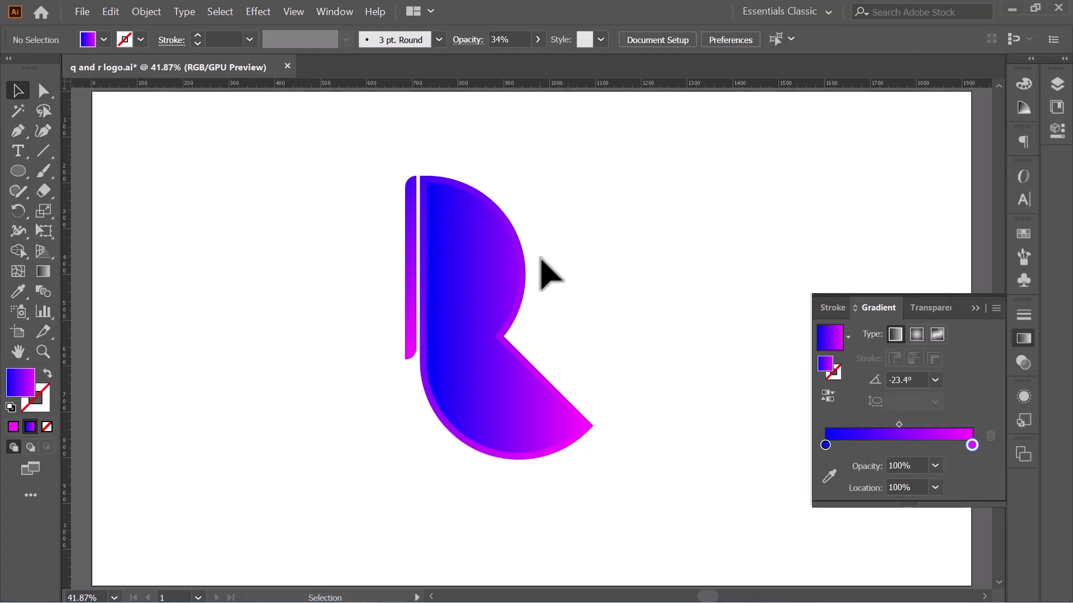
Draw a large circle and place it over the R's lower half
{"action": "left_click", "coordinate": [18, 171]}
{"action": "left_click_drag", "start_coordinate": [262, 295], "coordinate": [354, 430]}
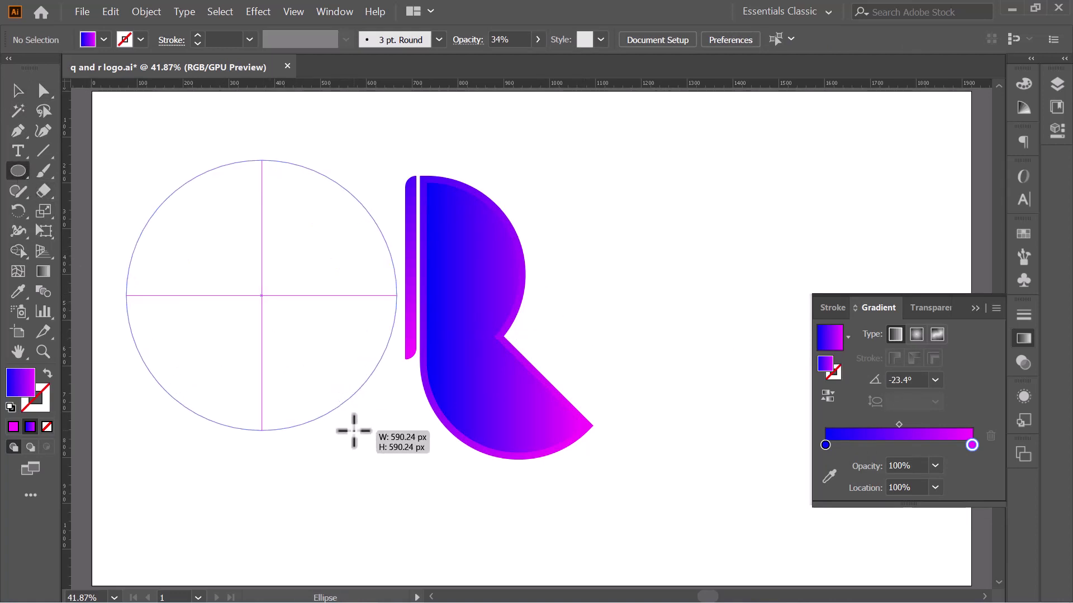
{"action": "left_click", "coordinate": [18, 91]}
{"action": "mouse_move", "coordinate": [269, 303]}
{"action": "left_mouse_down"}
{"action": "mouse_move", "coordinate": [518, 350]}
{"action": "mouse_move", "coordinate": [534, 330]}
{"action": "left_mouse_up"}
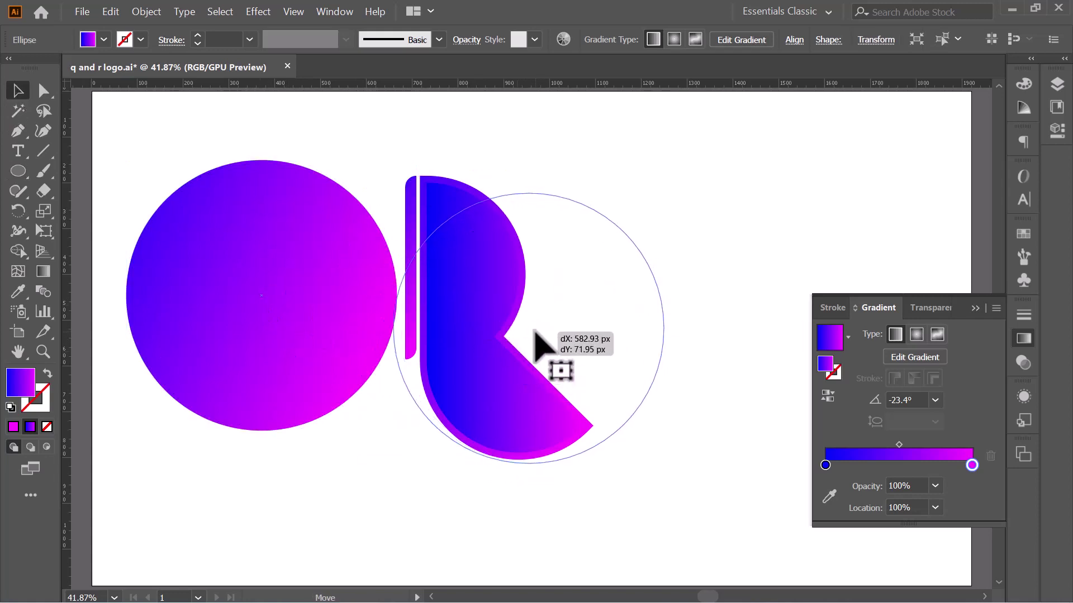
{"action": "left_click_drag", "start_coordinate": [534, 331], "coordinate": [546, 360]}
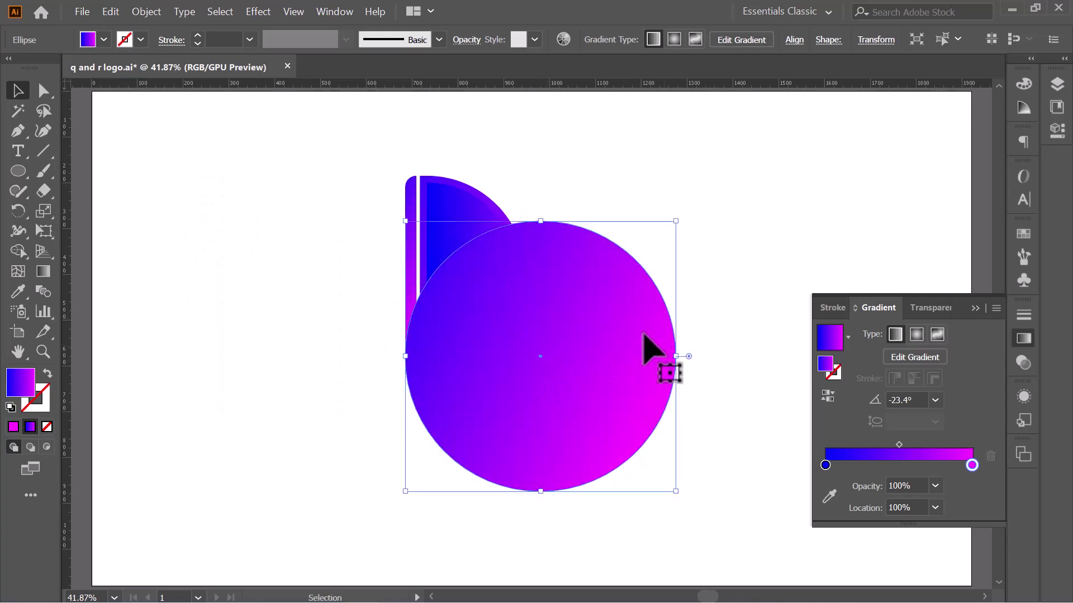
Set the circle to 15% opacity and shrink it slightly to fit the letter
{"action": "left_click", "coordinate": [469, 41]}
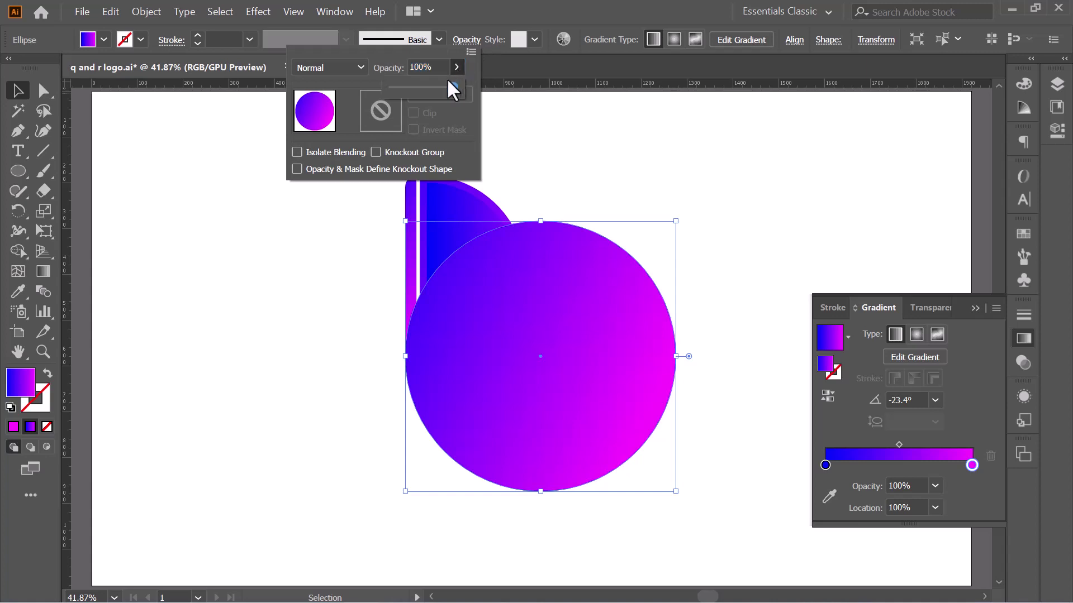
{"action": "left_click_drag", "start_coordinate": [402, 87], "coordinate": [402, 88]}
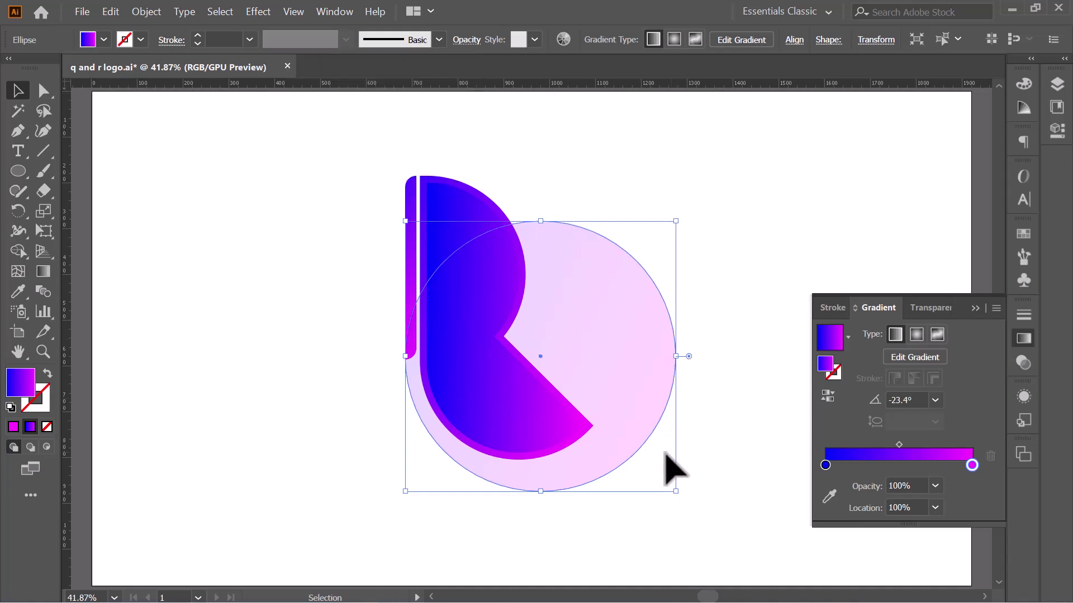
{"action": "left_click_drag", "start_coordinate": [679, 494], "coordinate": [672, 480]}
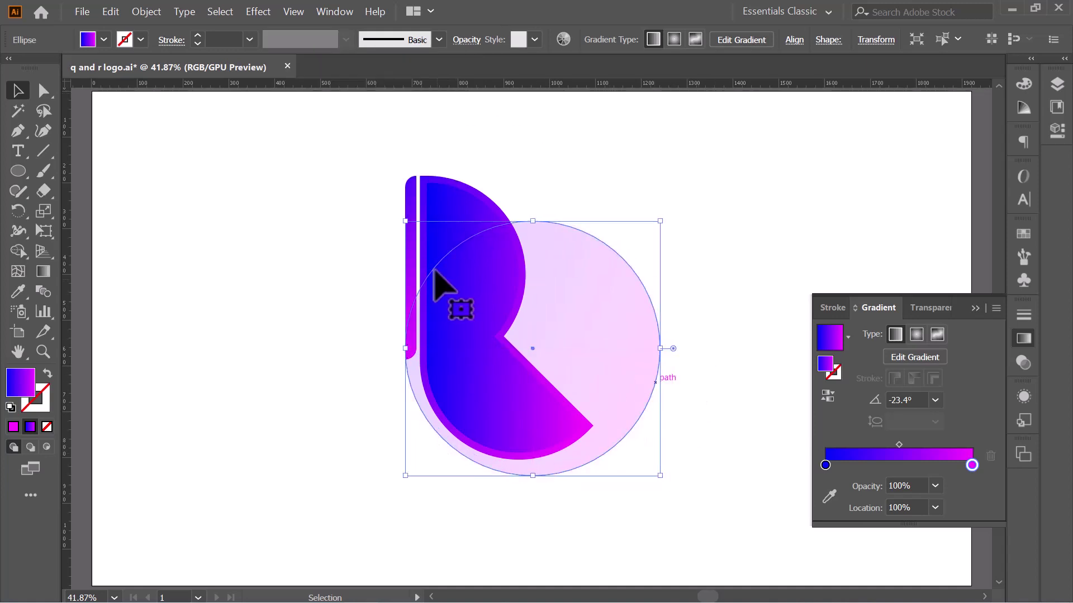
{"action": "left_click", "coordinate": [292, 187]}
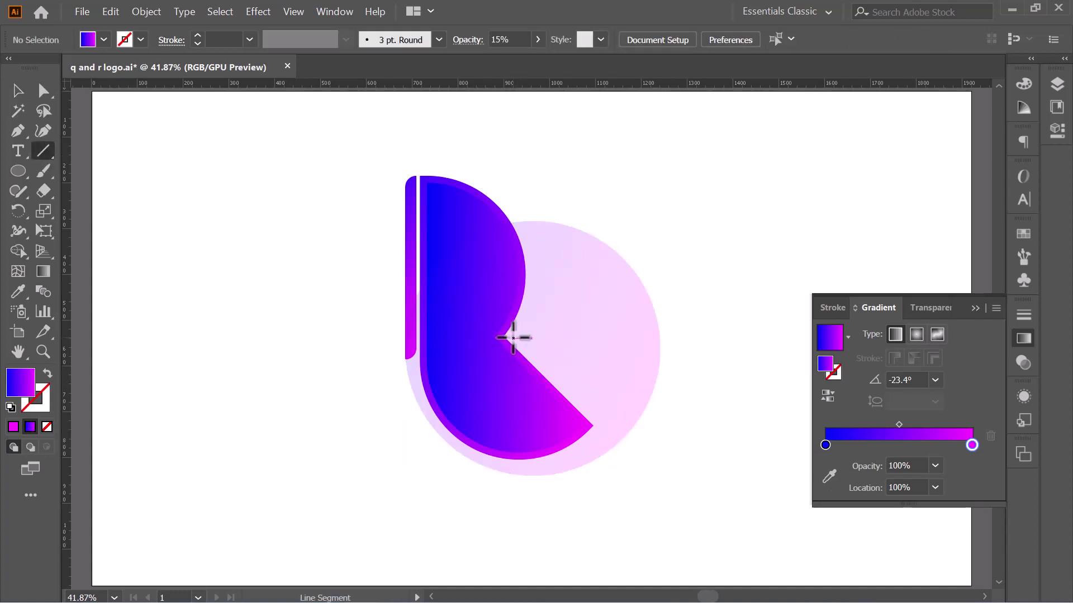
Draw a black-stroked line along the R's leg, extended up-left across the letter
{"action": "left_click_drag", "start_coordinate": [504, 335], "coordinate": [702, 535]}
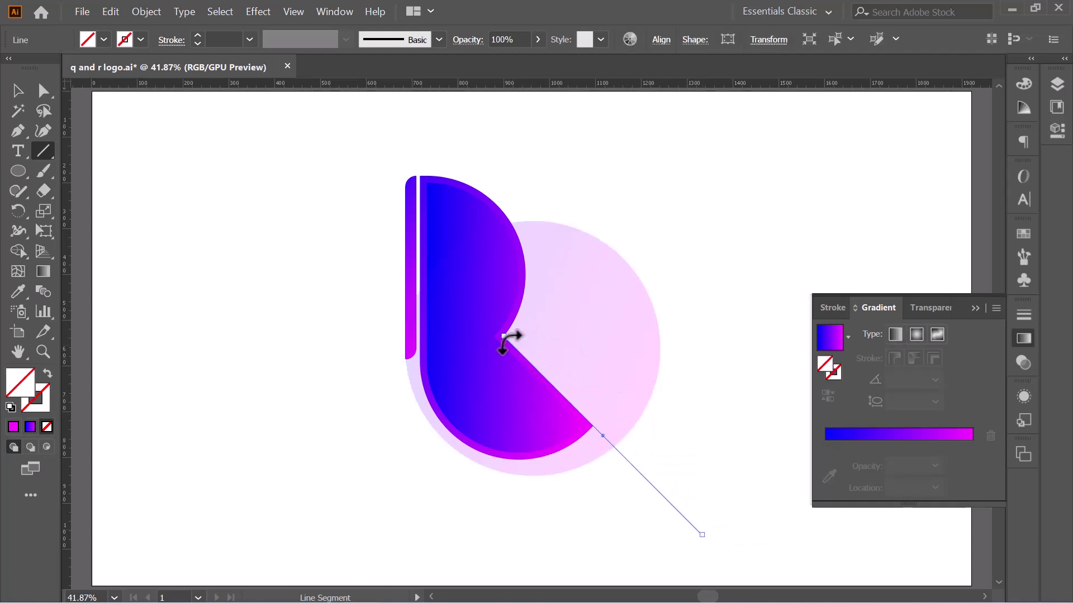
{"action": "left_click_drag", "start_coordinate": [504, 335], "coordinate": [349, 184]}
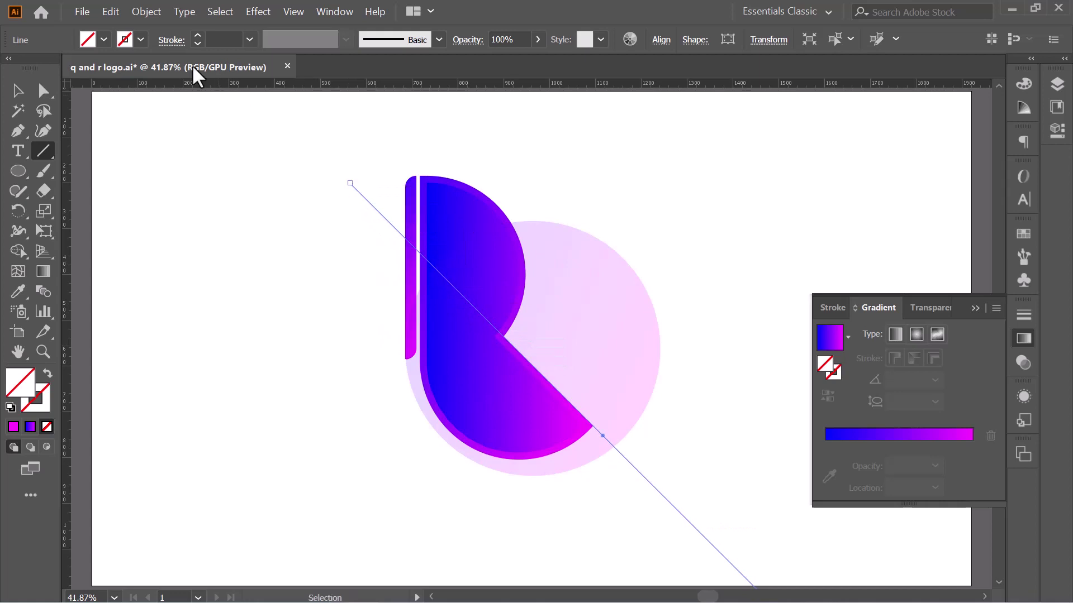
{"action": "left_click", "coordinate": [194, 32]}
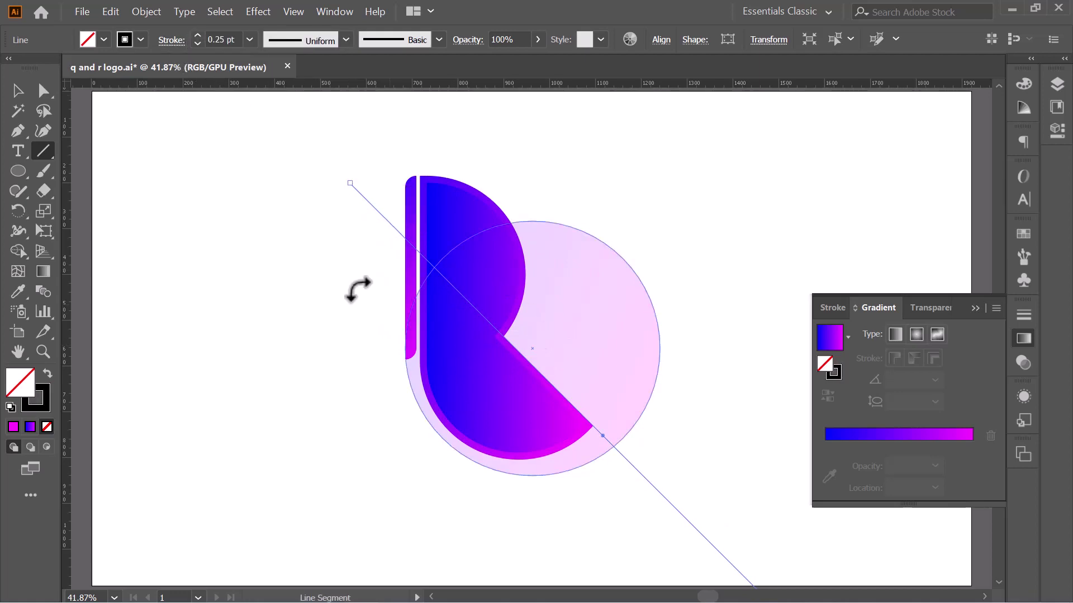
Expand the line into a shape via Object > Expand and select it with the letter pieces
{"action": "left_click", "coordinate": [146, 11]}
{"action": "left_click", "coordinate": [152, 153]}
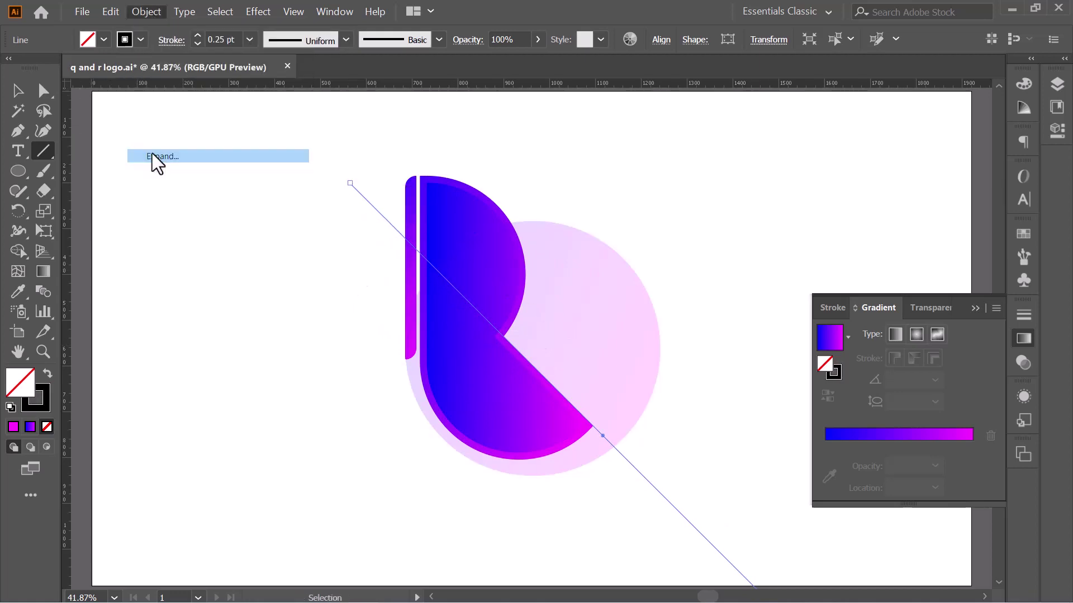
{"action": "left_click", "coordinate": [205, 372]}
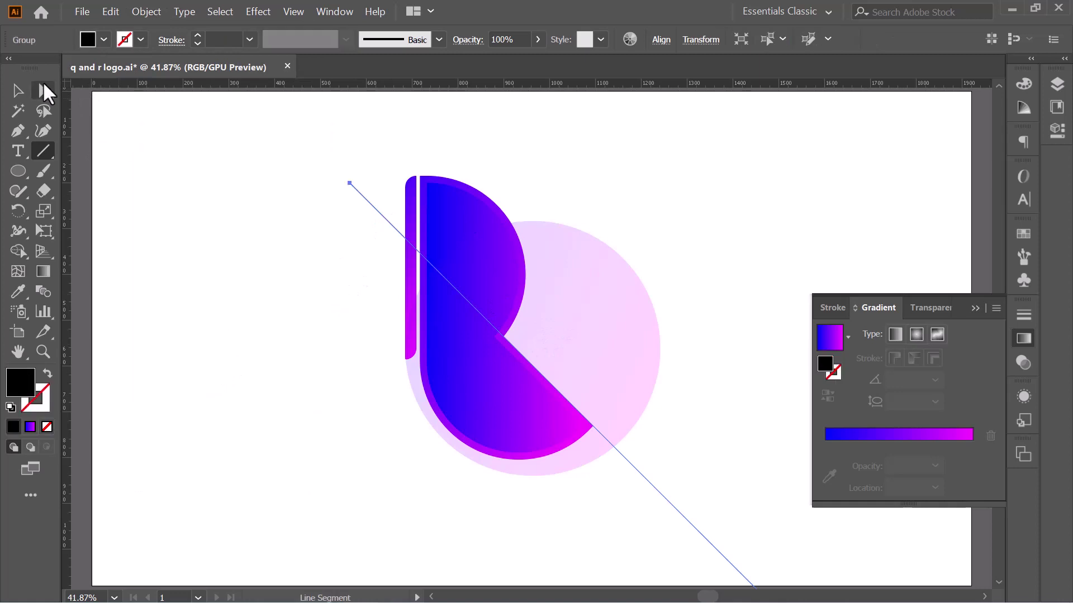
{"action": "left_click_drag", "start_coordinate": [218, 187], "coordinate": [663, 491]}
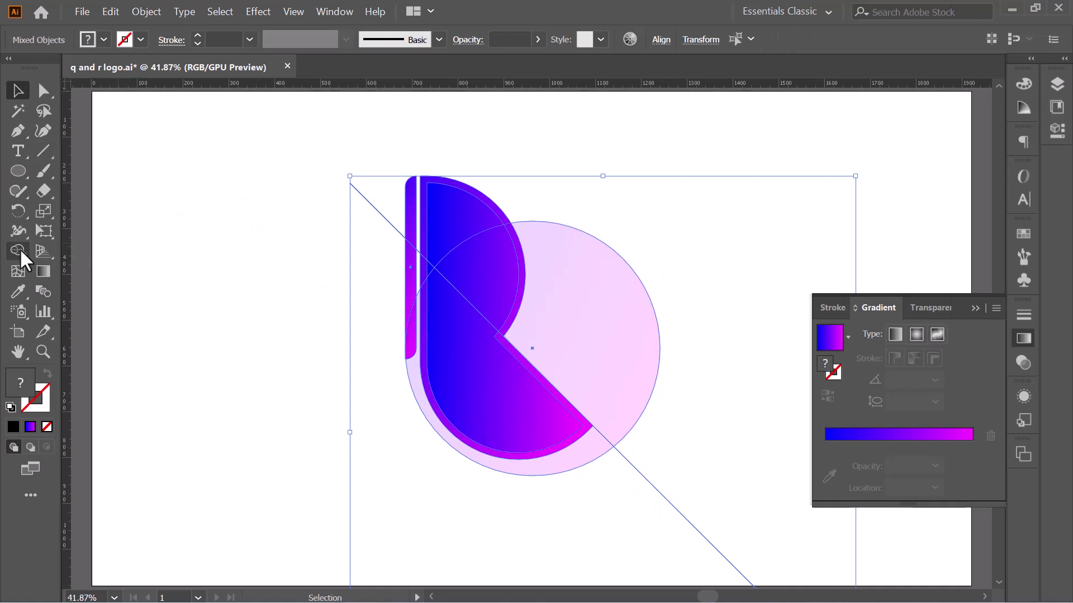
With Shape Builder, remove the circle area right of the diagonal and merge the lower pieces into a crescent
{"action": "left_click", "coordinate": [19, 248]}
{"action": "left_click", "coordinate": [575, 311], "text": "alt"}
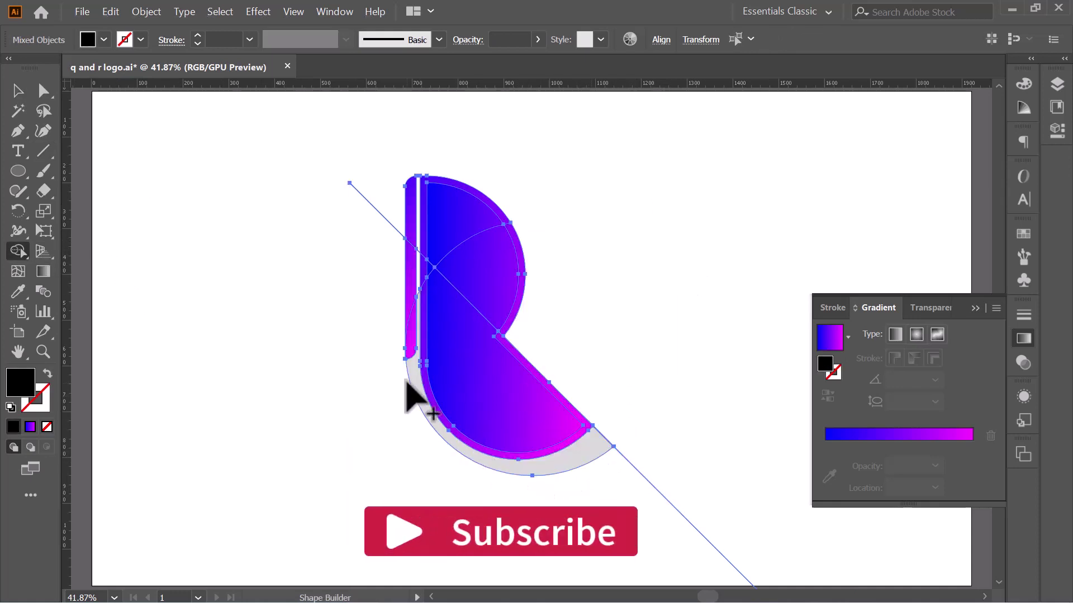
{"action": "left_click_drag", "start_coordinate": [416, 380], "coordinate": [412, 353]}
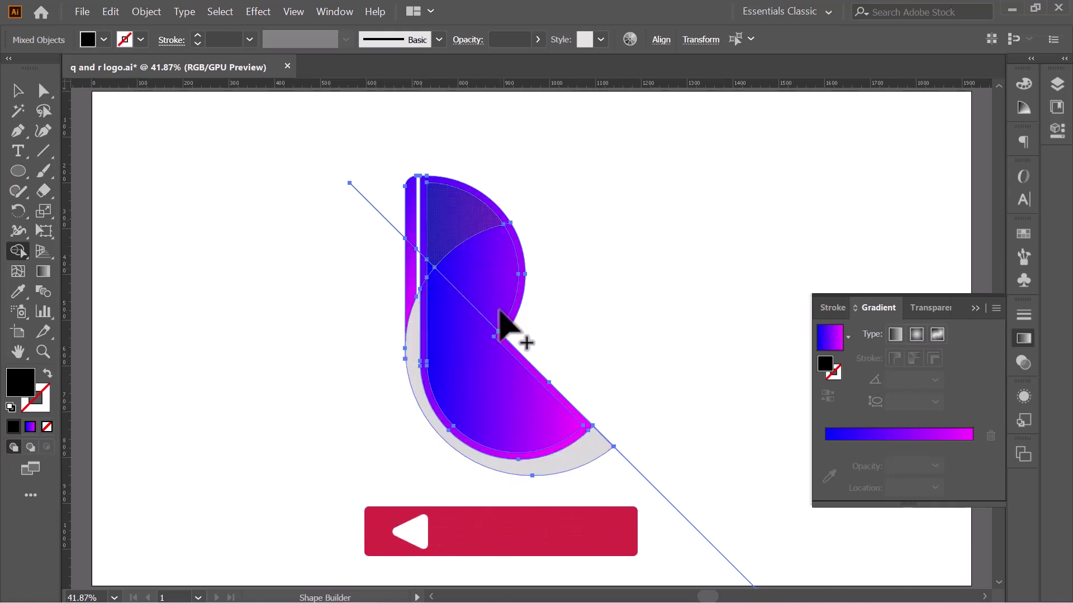
Select the diagonal line shape and delete it
{"action": "left_click", "coordinate": [17, 91]}
{"action": "left_click", "coordinate": [251, 241]}
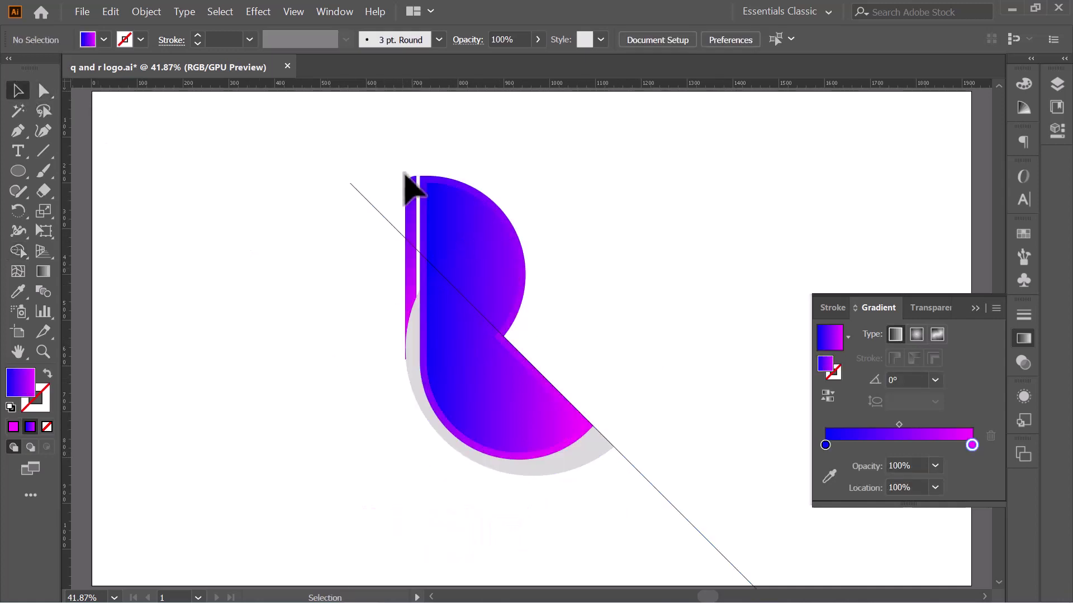
{"action": "left_click_drag", "start_coordinate": [389, 180], "coordinate": [343, 246]}
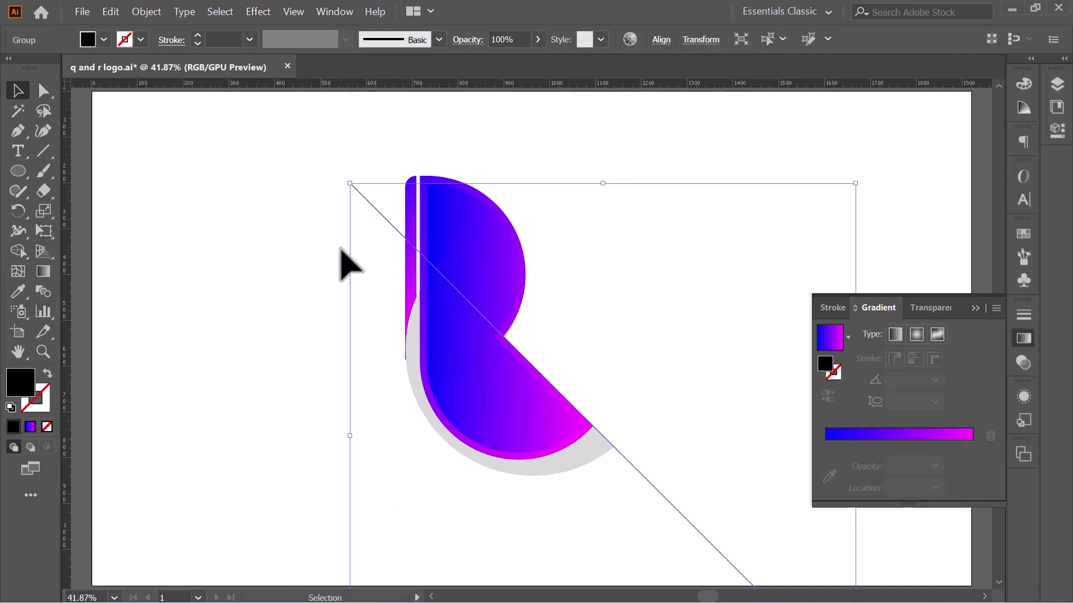
{"action": "key", "text": "Delete"}
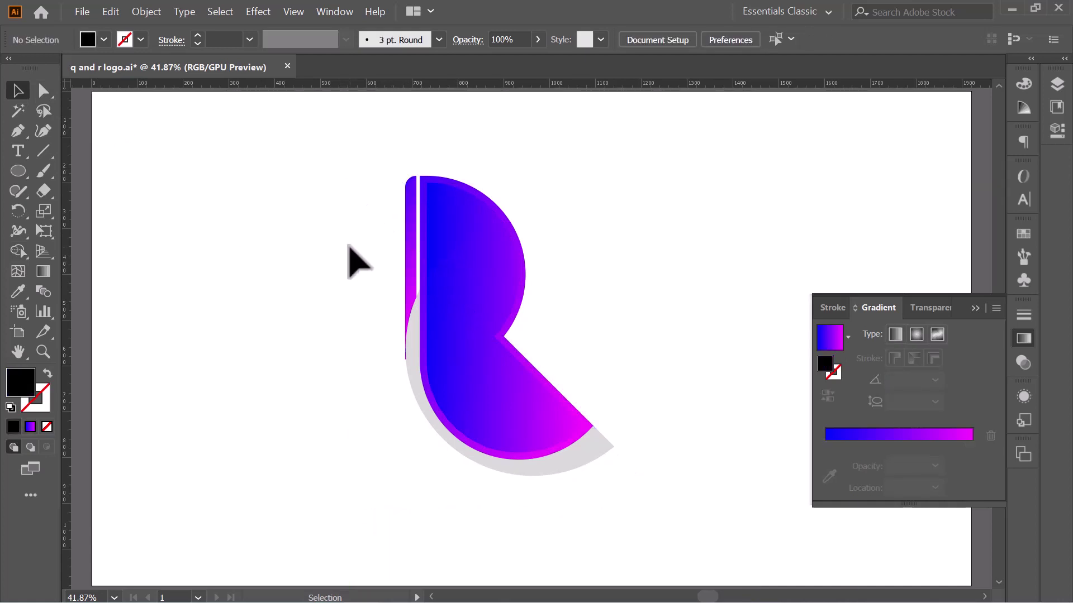
Fill the crescent with the blue-to-magenta gradient at 100% opacity
{"action": "left_click", "coordinate": [596, 457]}
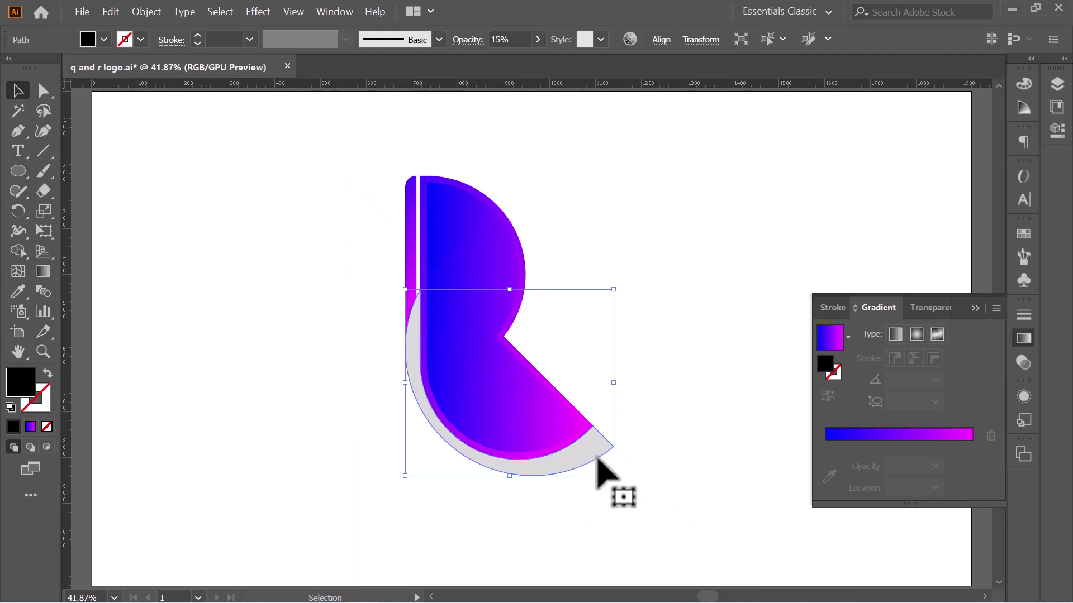
{"action": "left_click", "coordinate": [31, 425]}
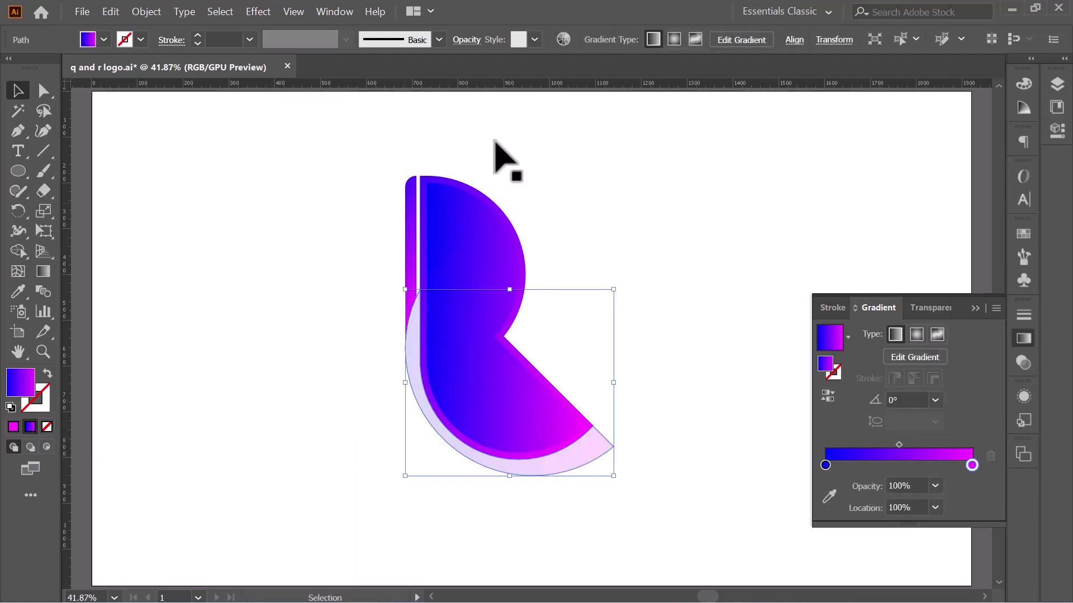
{"action": "left_click", "coordinate": [467, 40]}
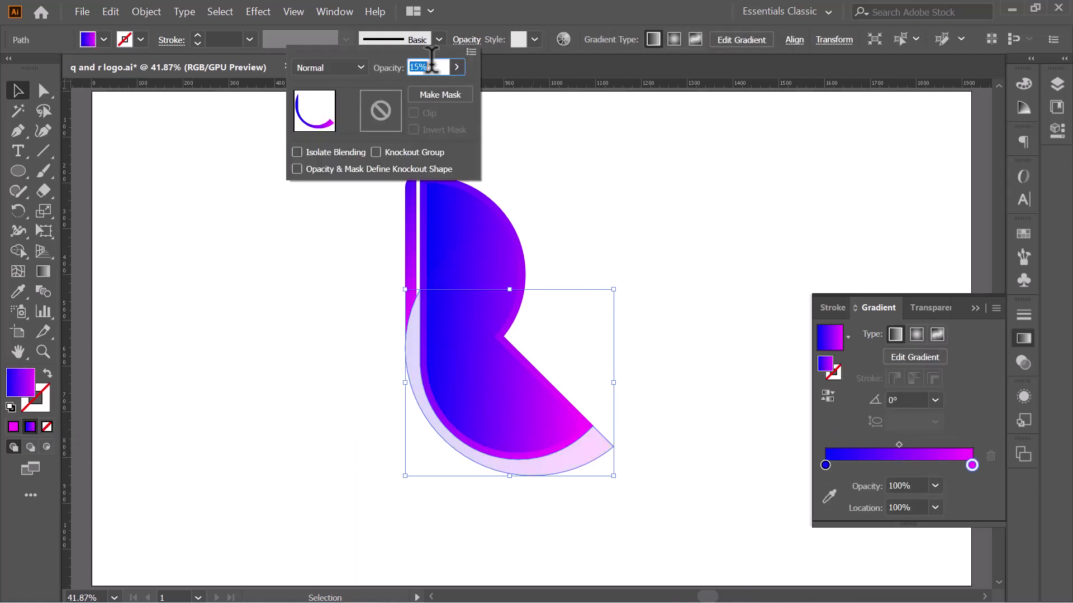
{"action": "left_click_drag", "start_coordinate": [454, 87], "coordinate": [456, 87]}
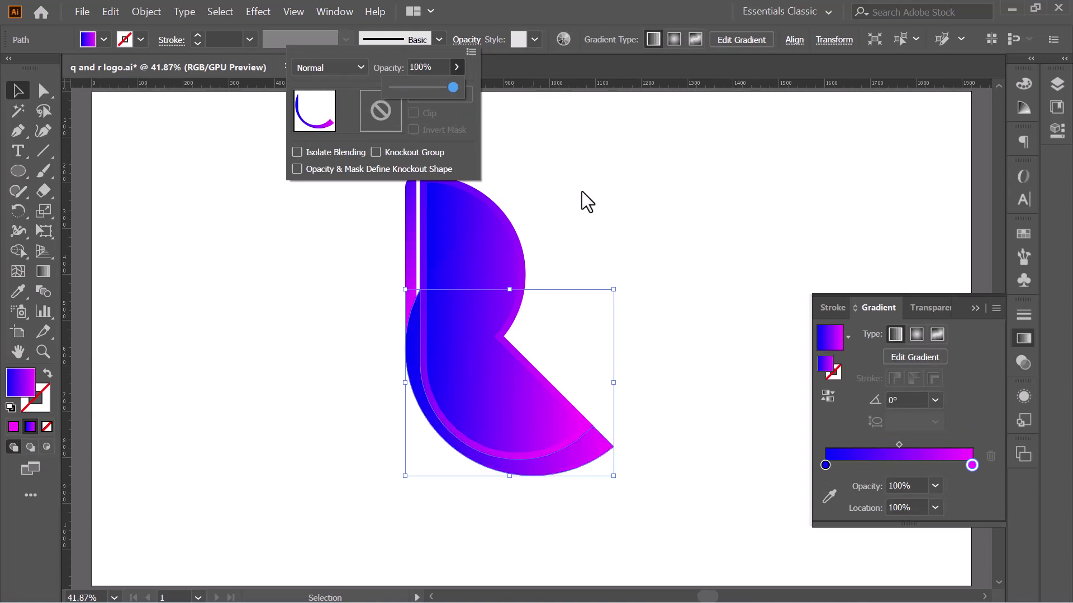
{"action": "left_click", "coordinate": [670, 212]}
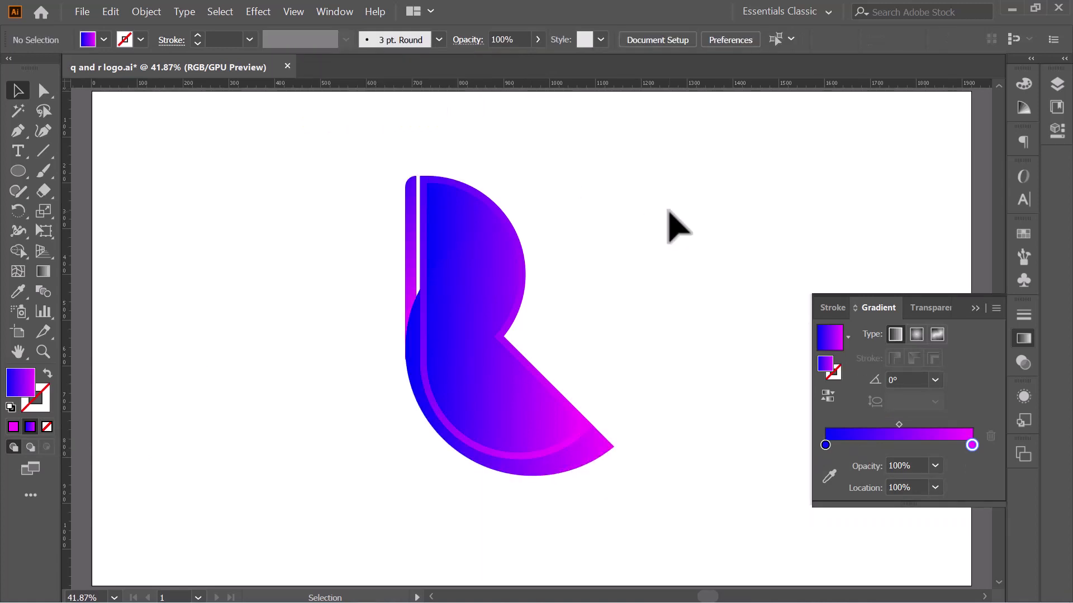
Run the crescent's gradient from upper right to lower left at -154.2°
{"action": "left_click", "coordinate": [588, 460]}
{"action": "left_click", "coordinate": [43, 272]}
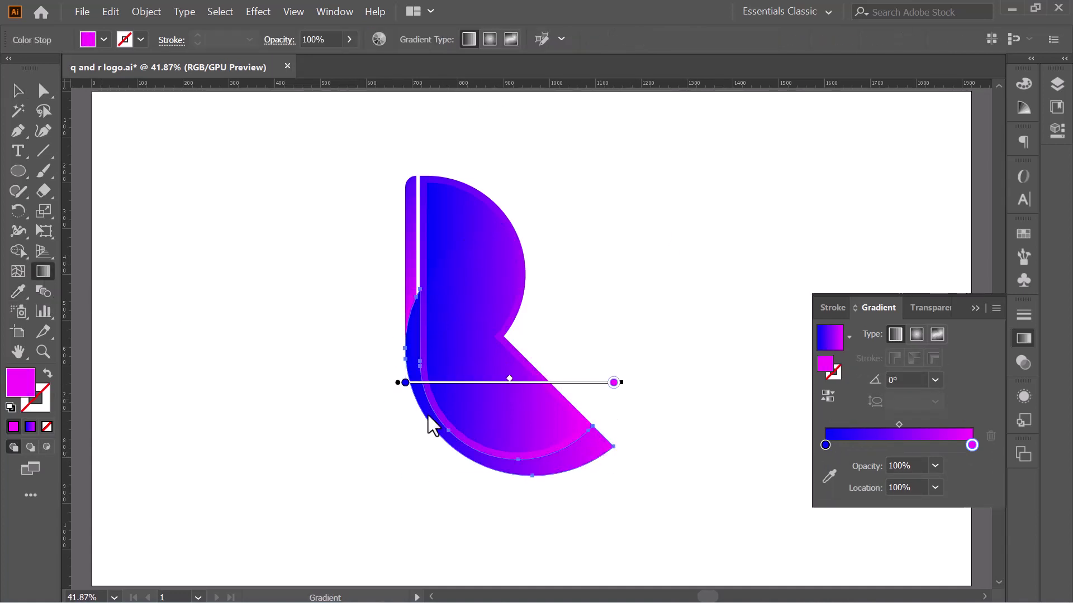
{"action": "left_click_drag", "start_coordinate": [583, 338], "coordinate": [228, 509]}
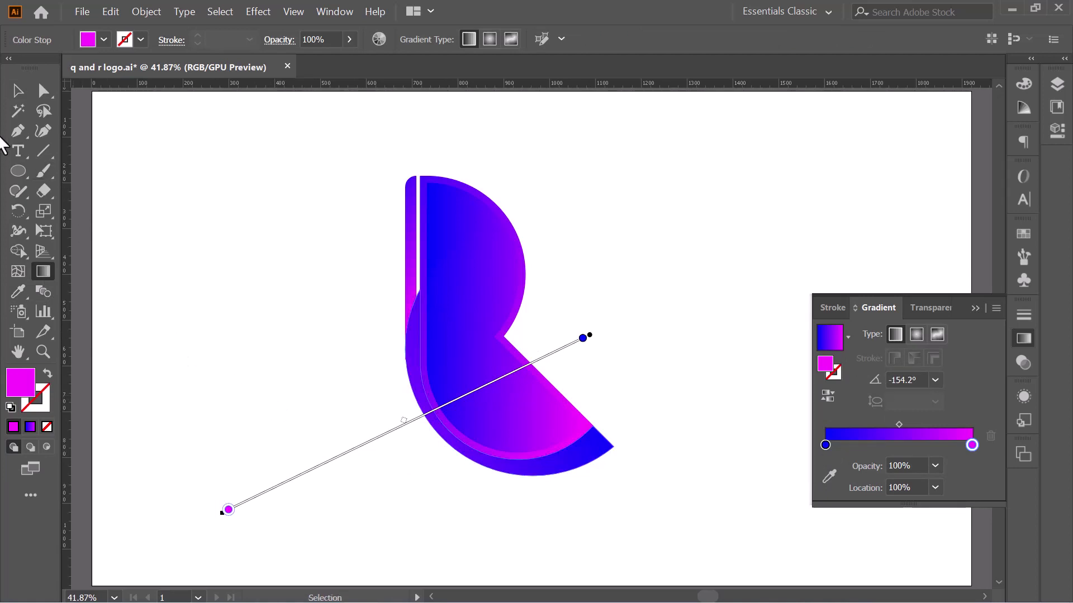
{"action": "left_click", "coordinate": [18, 94]}
{"action": "left_click", "coordinate": [272, 308]}
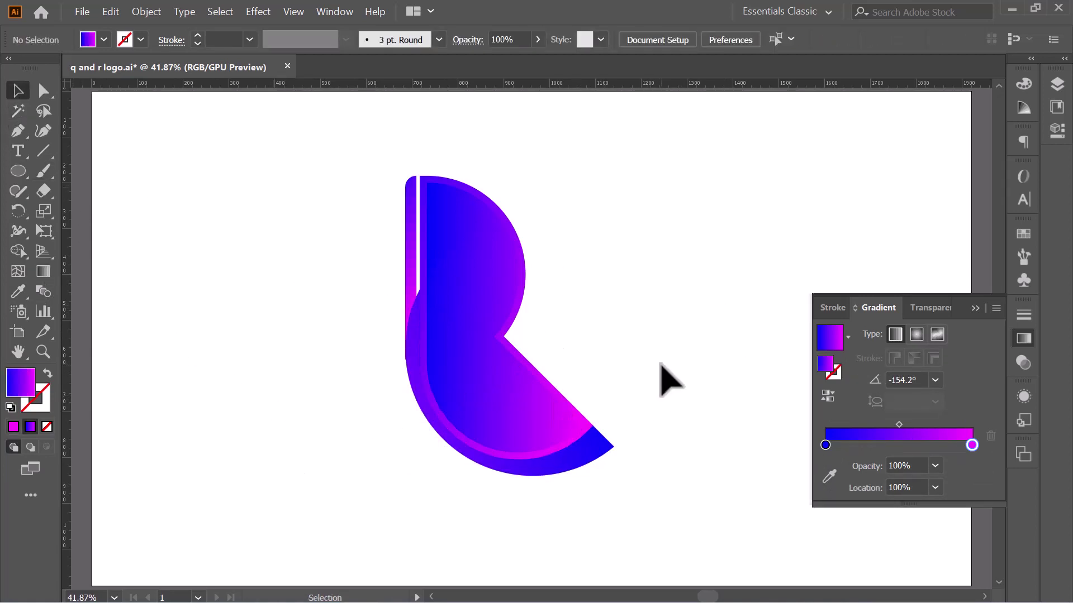
{"action": "key", "text": "ctrl"}
Use Shape Builder to remove the overlapping sliver where the side bar meets the crescent
{"action": "key", "text": "ctrl+plus"}
{"action": "key", "text": "ctrl+plus"}
{"action": "key", "text": "ctrl+plus"}
{"action": "key", "text": "ctrl+plus"}
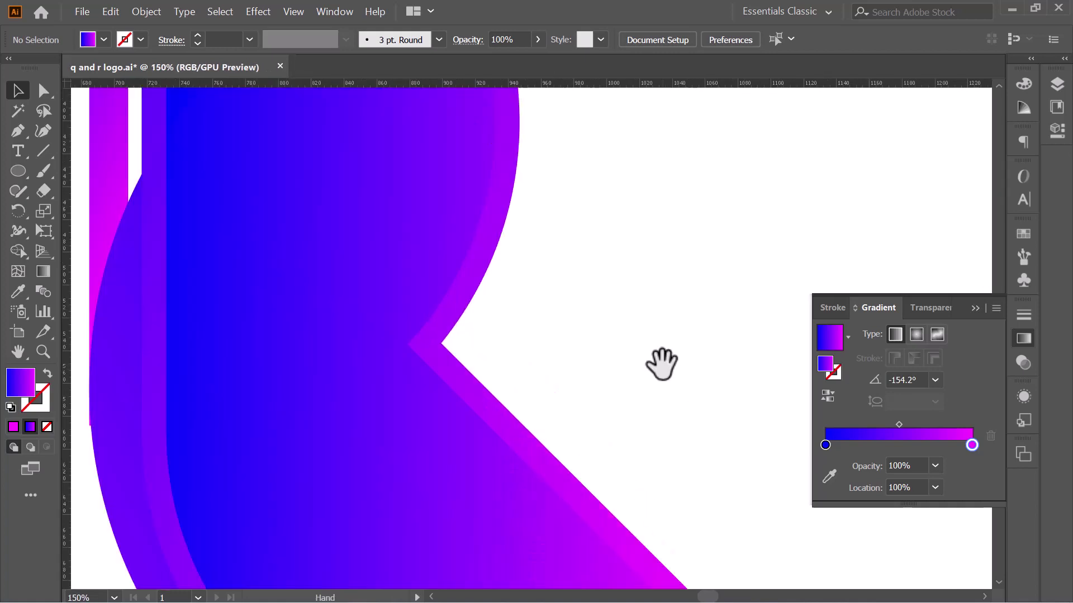
{"action": "left_click_drag", "start_coordinate": [661, 364], "coordinate": [716, 268]}
{"action": "left_click_drag", "start_coordinate": [192, 182], "coordinate": [462, 376]}
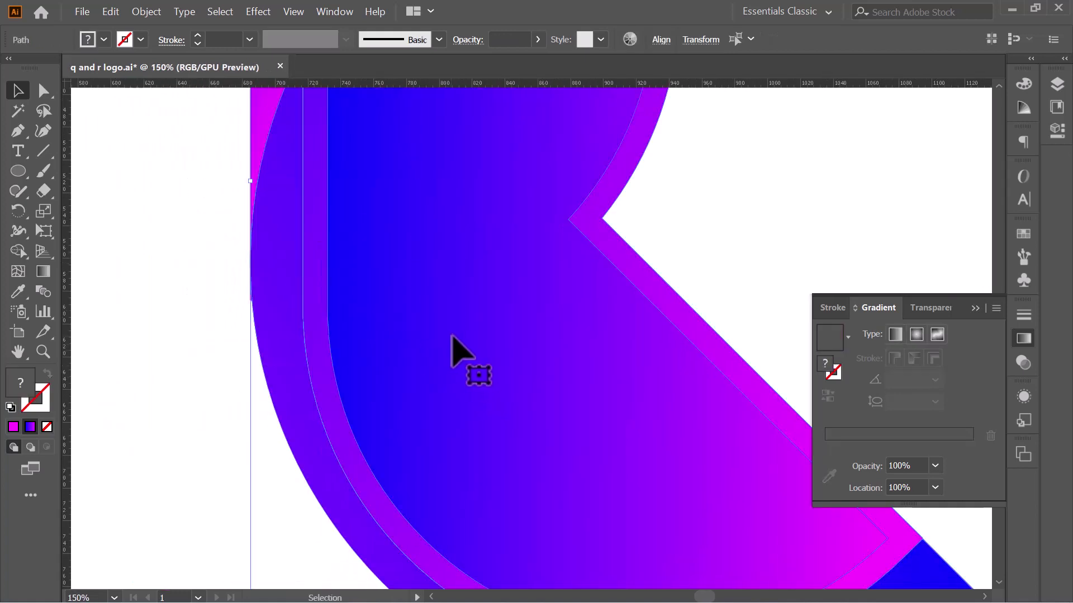
{"action": "left_click", "coordinate": [18, 251]}
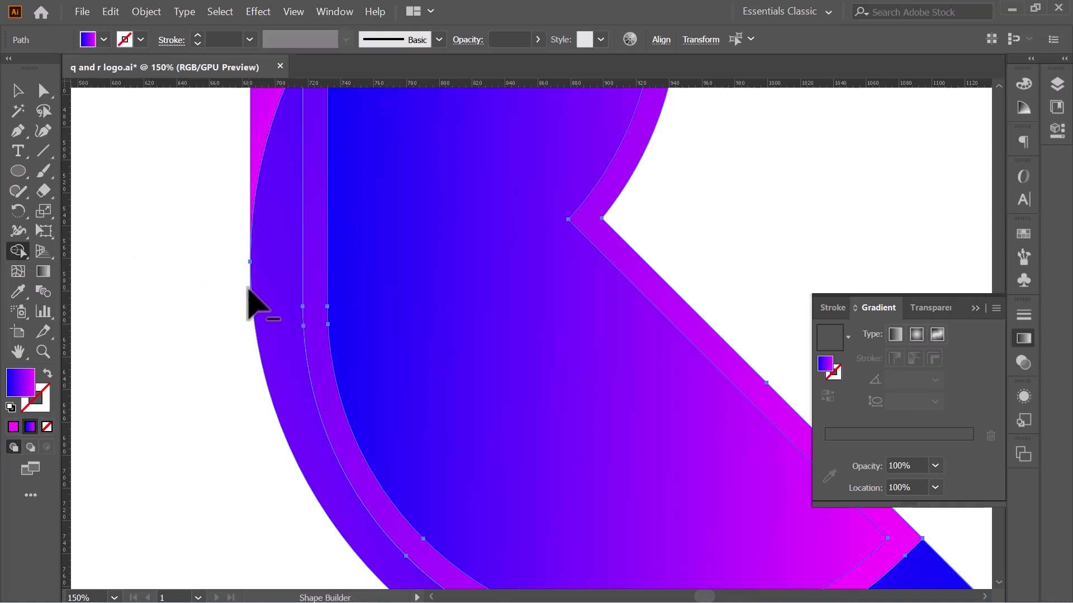
{"action": "scroll", "coordinate": [221, 324], "scroll_direction": "up", "scroll_amount": 2}
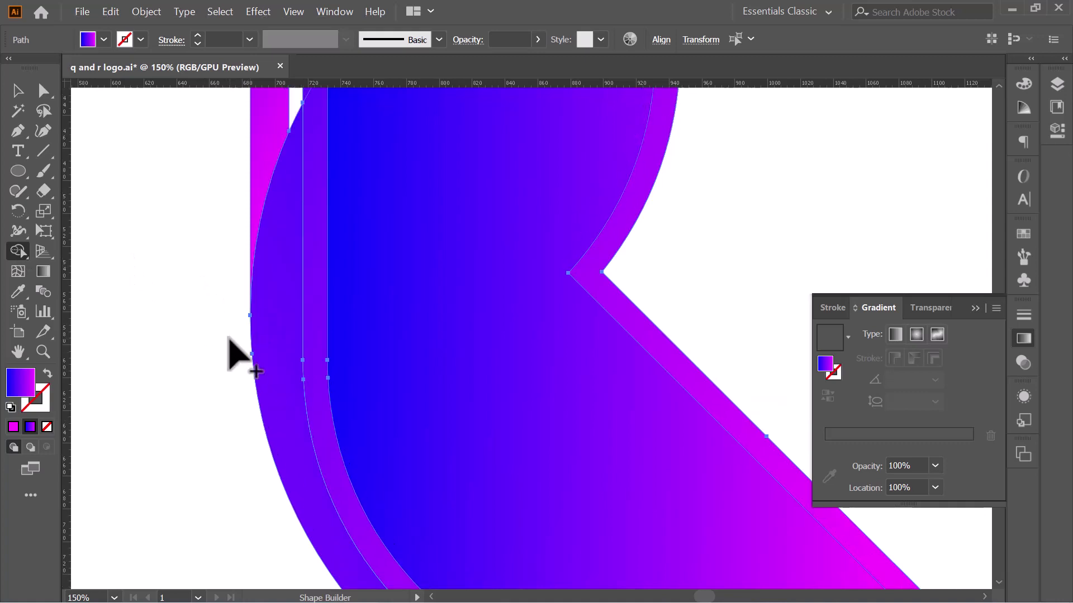
{"action": "scroll", "coordinate": [235, 355], "scroll_direction": "up", "scroll_amount": 3}
{"action": "left_click", "coordinate": [18, 90]}
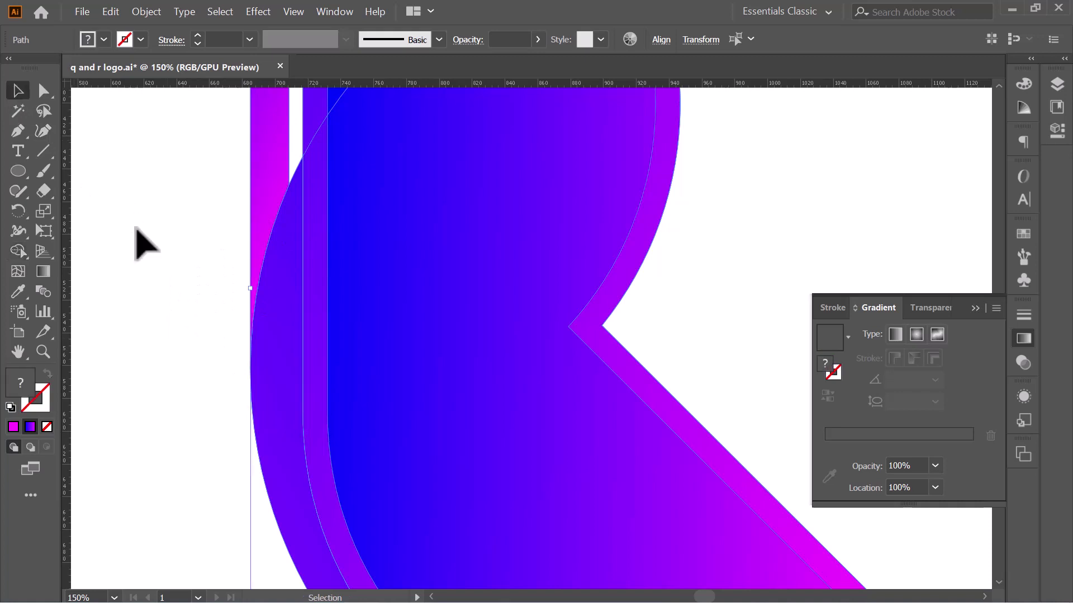
{"action": "left_click", "coordinate": [170, 304]}
{"action": "key", "text": "ctrl+0"}
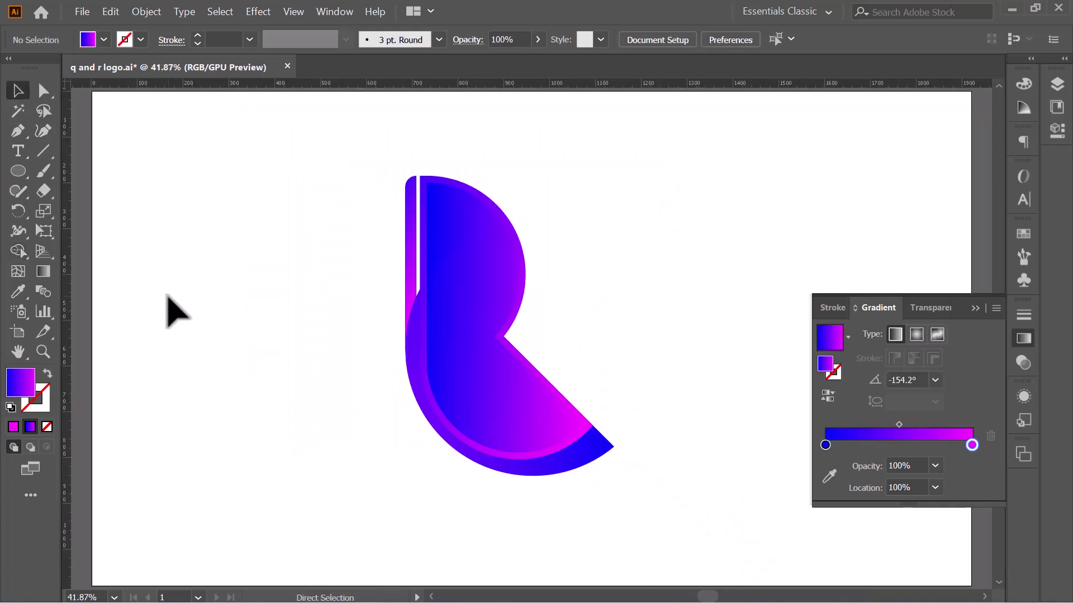